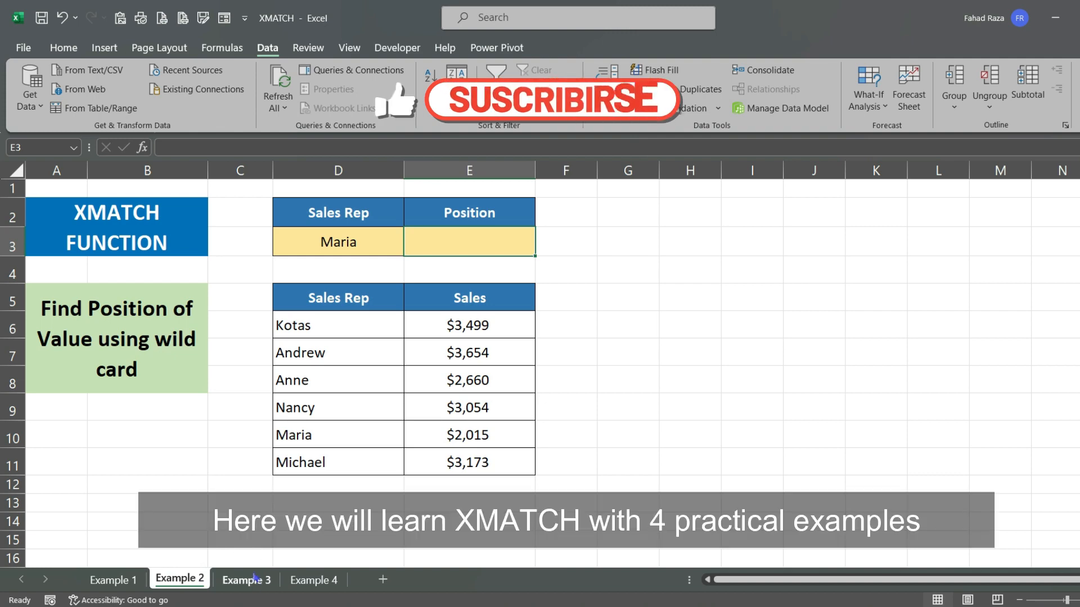
# Look over the Example 3 and Example 4 sheets and return to the Example 1 sheet
pyautogui.click(247, 580)
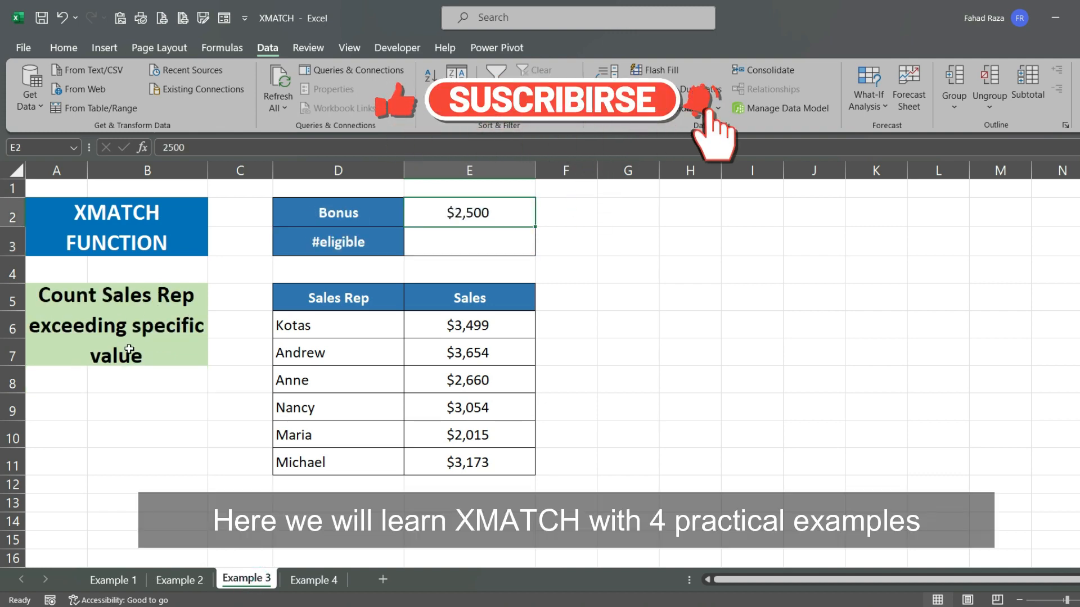
pyautogui.click(314, 580)
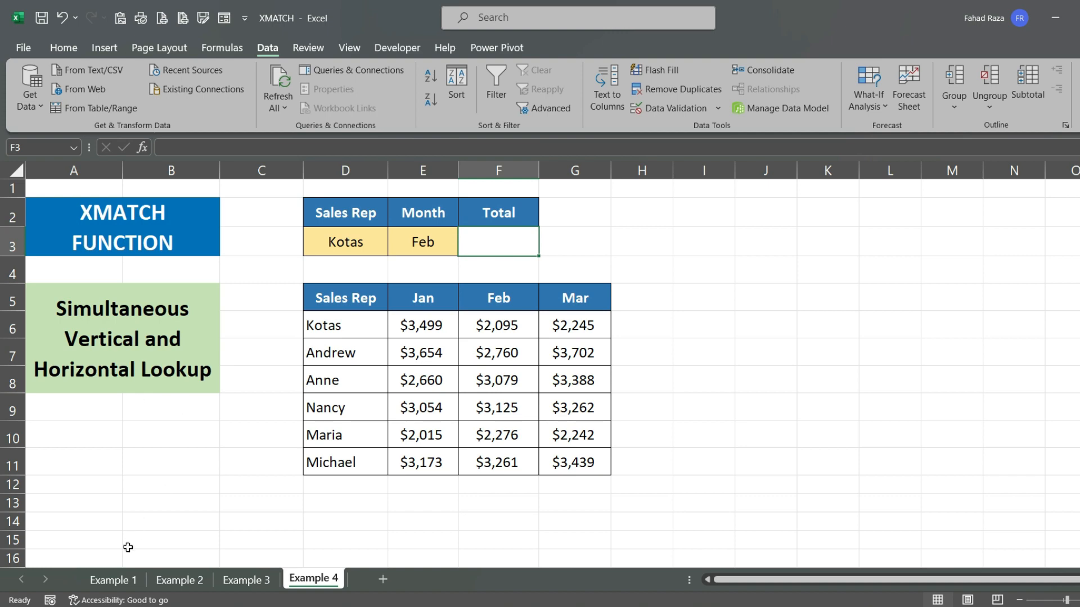
pyautogui.click(114, 579)
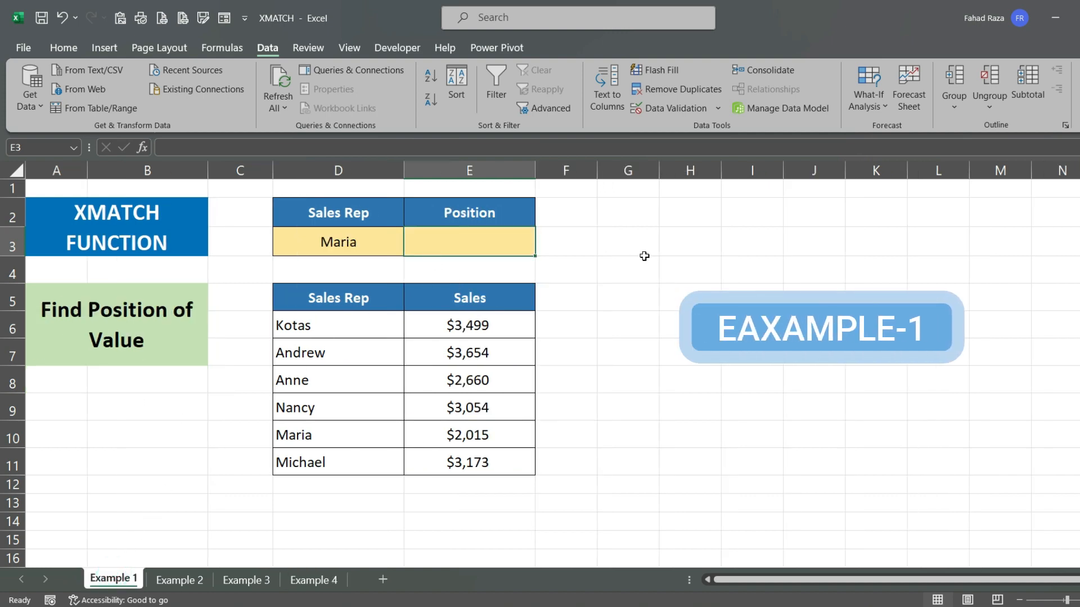
# Enter =XMATCH(D3,D6:D11) in the Position cell E3 to find the sales rep's place in the list
pyautogui.write('=XMAT')
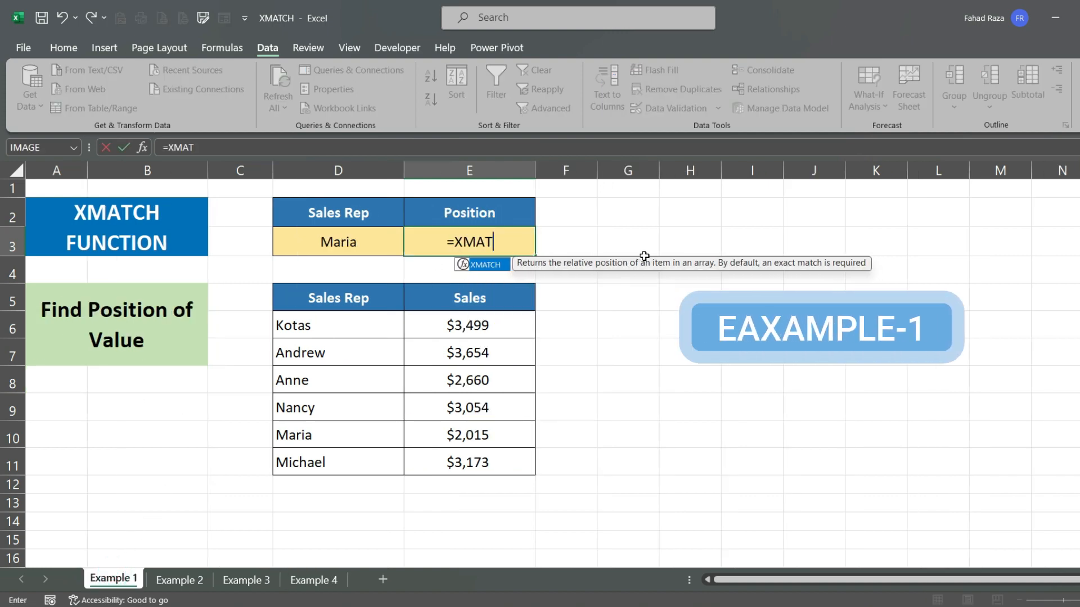
pyautogui.write('CH(')
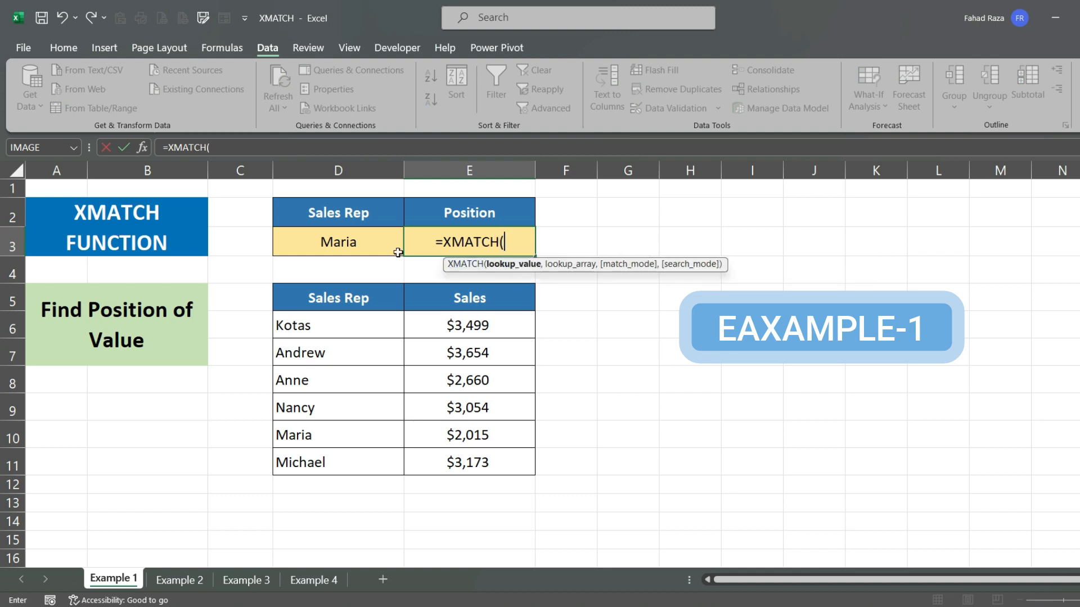
pyautogui.click(366, 238)
pyautogui.write(',')
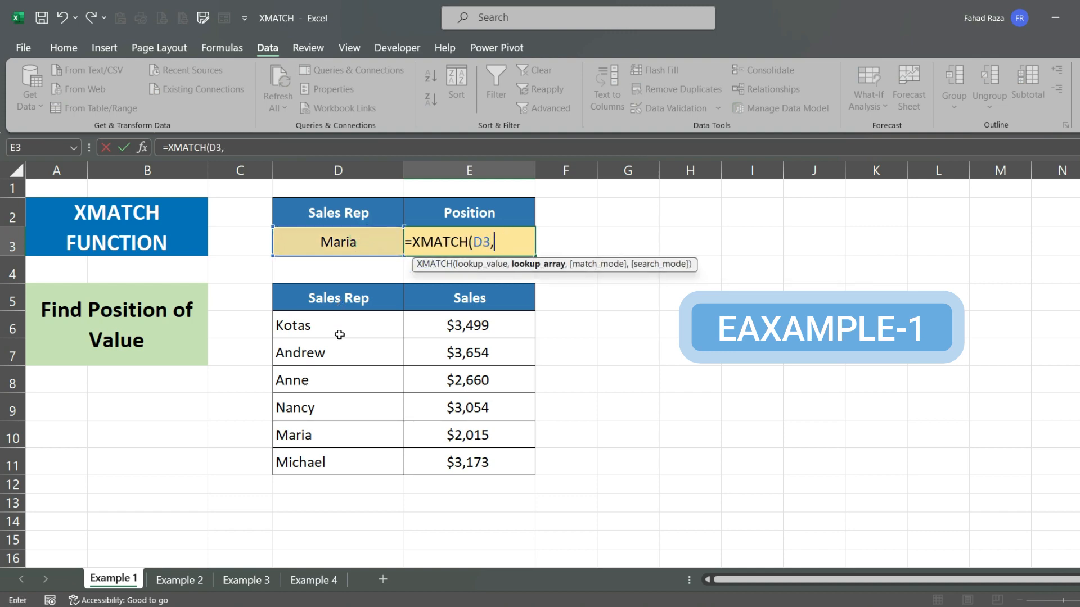
pyautogui.moveTo(340, 335); pyautogui.dragTo(332, 467)
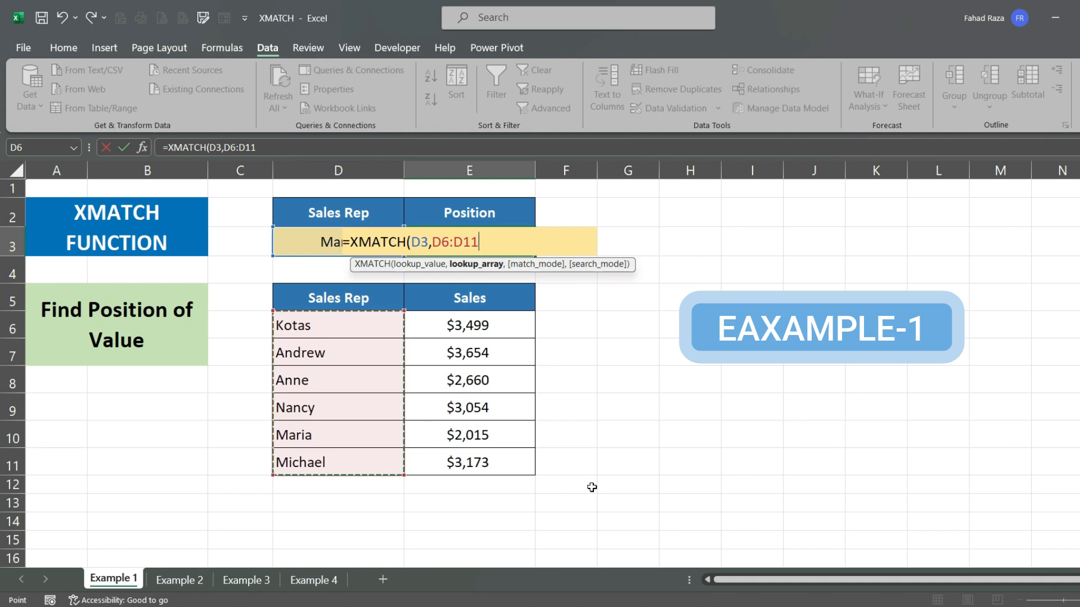
pyautogui.write(')')
pyautogui.press('Return')
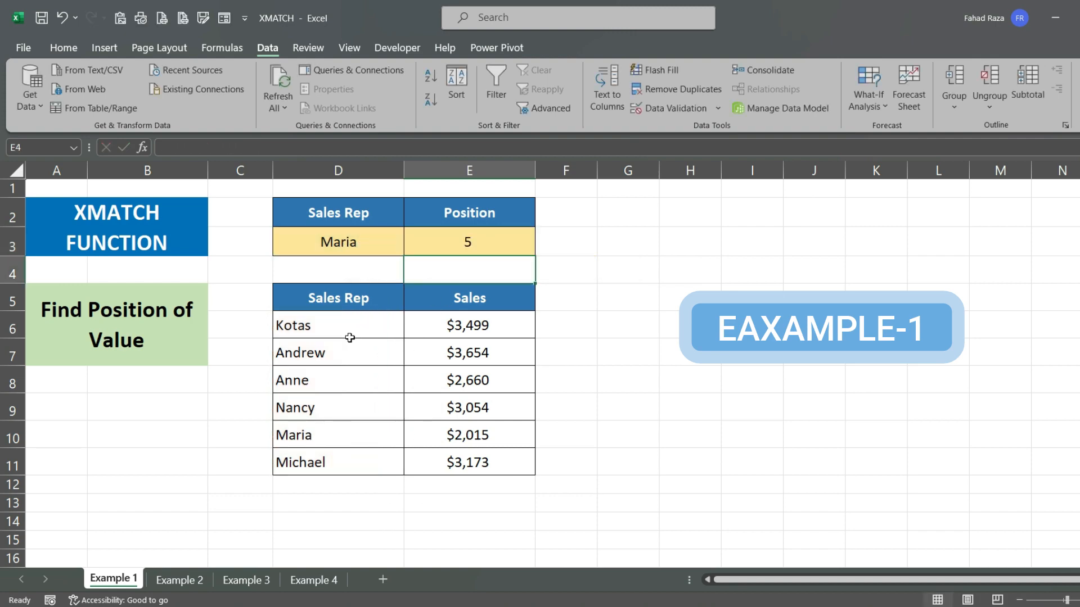
# Replace the lookup Sales Rep in D3 with the name listed in D8
pyautogui.click(356, 237)
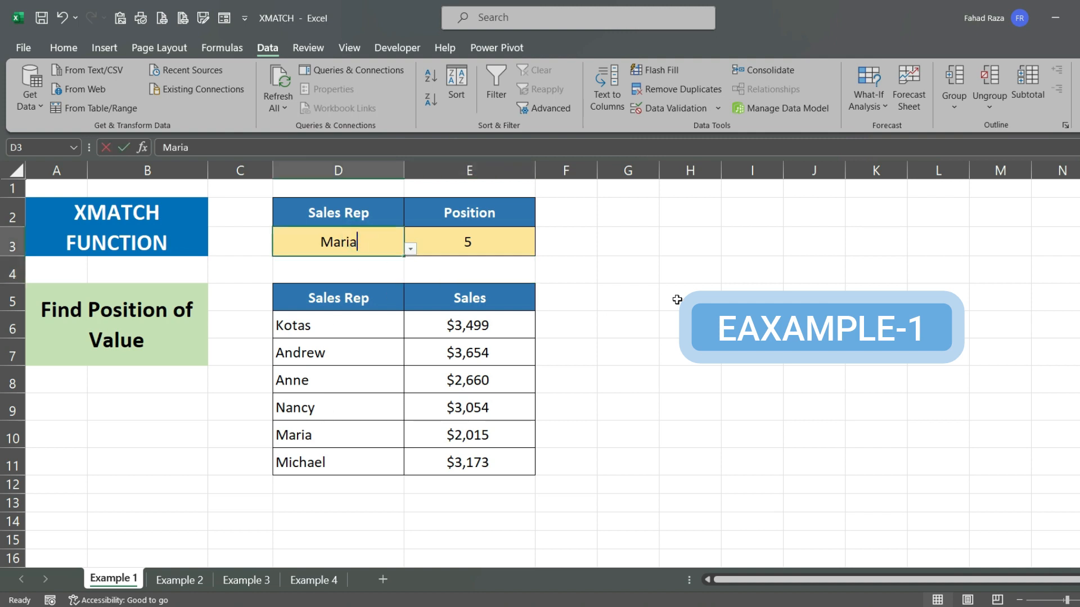
pyautogui.press('BackSpace')
pyautogui.press('BackSpace')
pyautogui.press('BackSpace')
pyautogui.press('BackSpace')
pyautogui.press('BackSpace')
pyautogui.write('Anne')
pyautogui.press('Return')
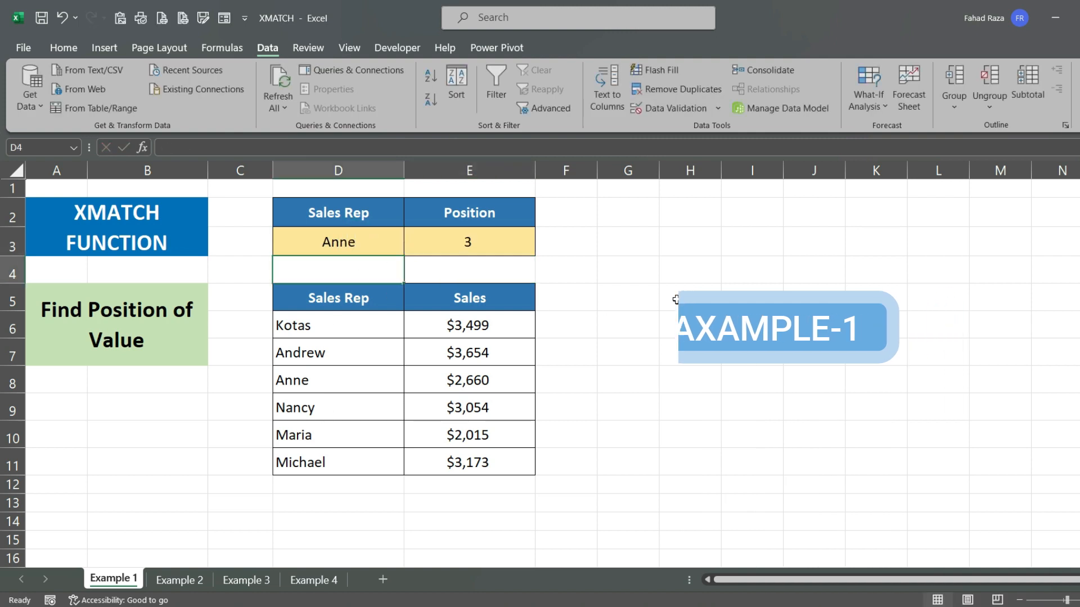
# Set the lookup Sales Rep in D3 to the name listed in D6
pyautogui.click(359, 251)
pyautogui.write('Kot')
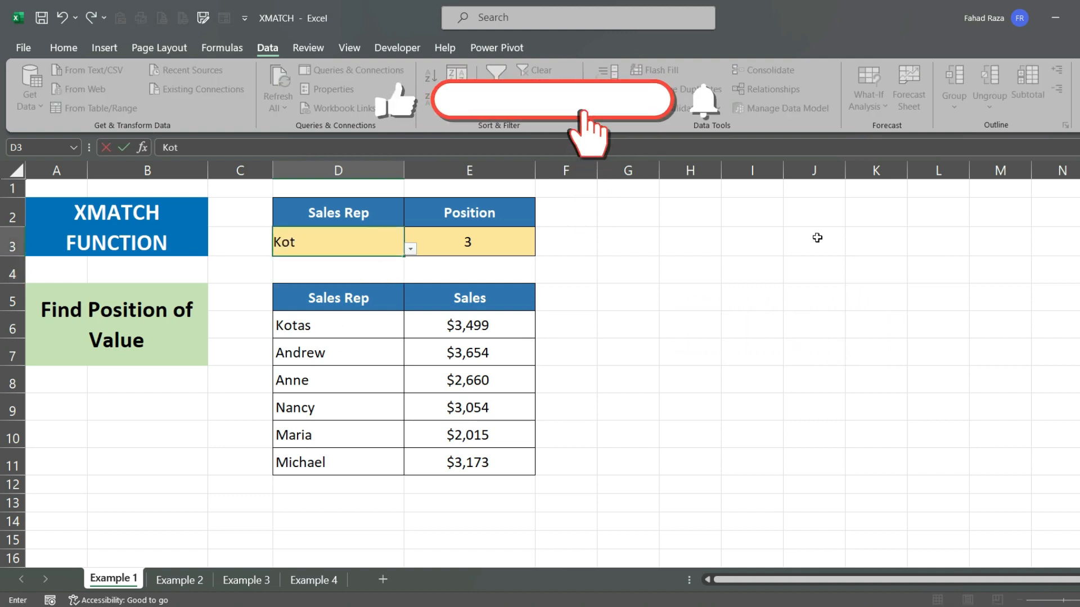
pyautogui.write('as')
pyautogui.press('Return')
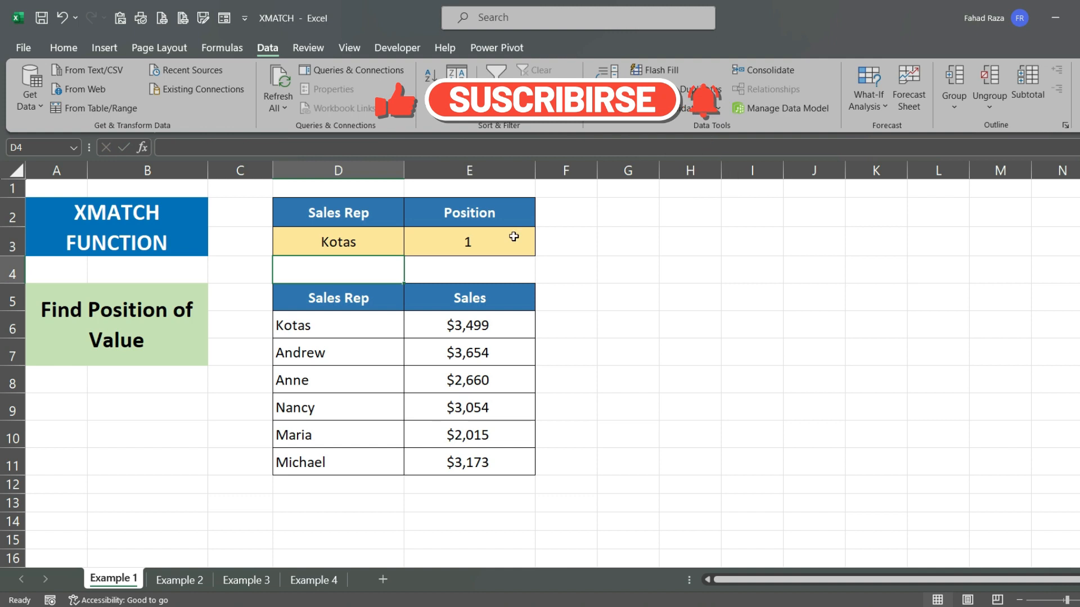
# On the Example 2 sheet, change the lookup Sales Rep in D3 to the wildcard text Mar?
pyautogui.click(179, 580)
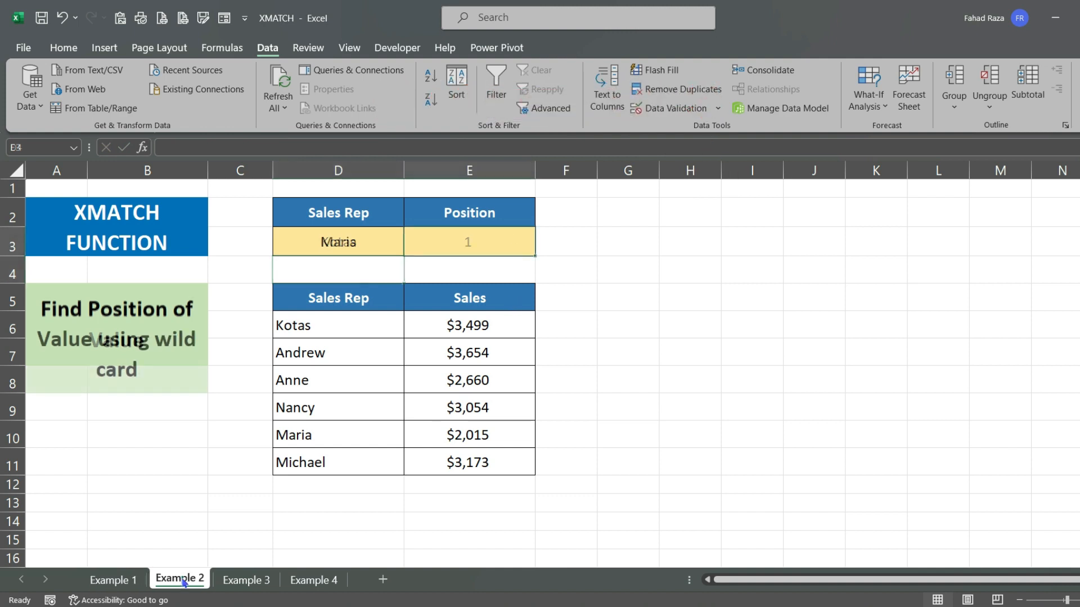
pyautogui.doubleClick(357, 243)
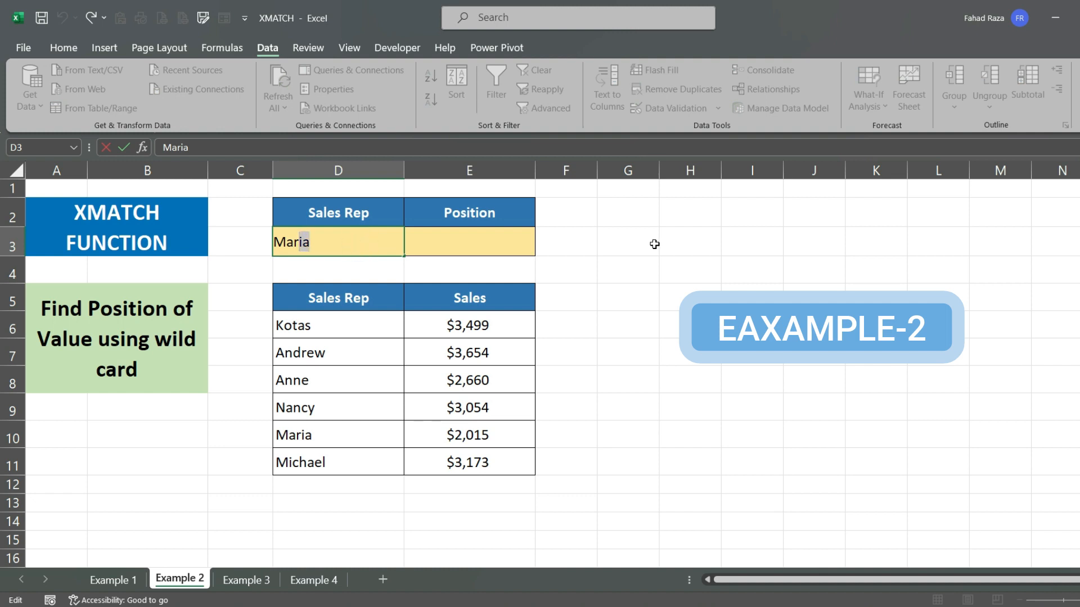
pyautogui.press('Return')
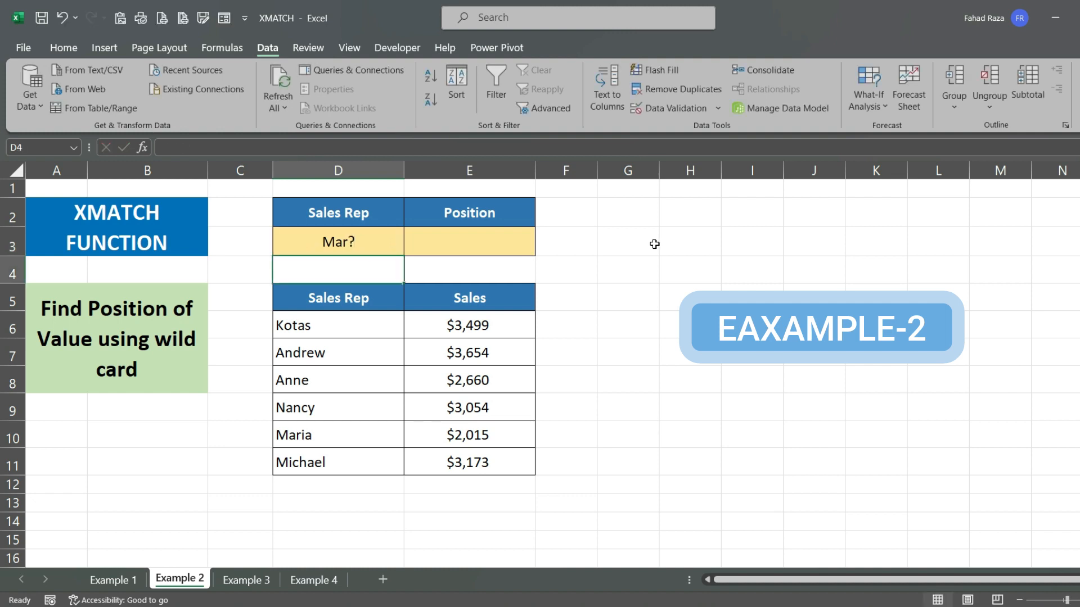
# Enter =XMATCH(D3,D6:D11,1) in the Position cell E3, using 1 as the match mode
pyautogui.click(430, 243)
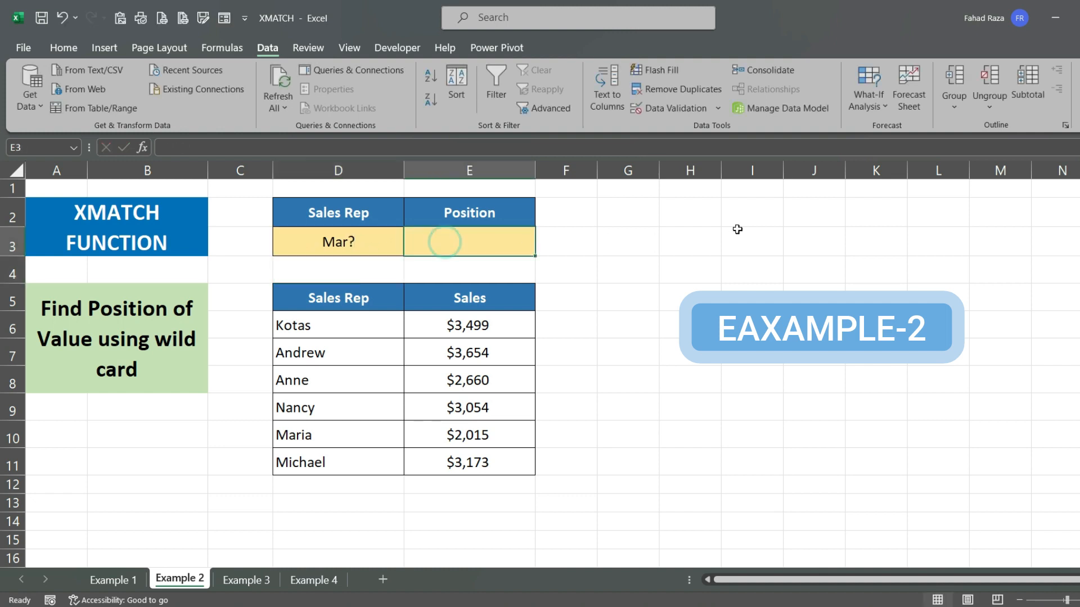
pyautogui.write('=')
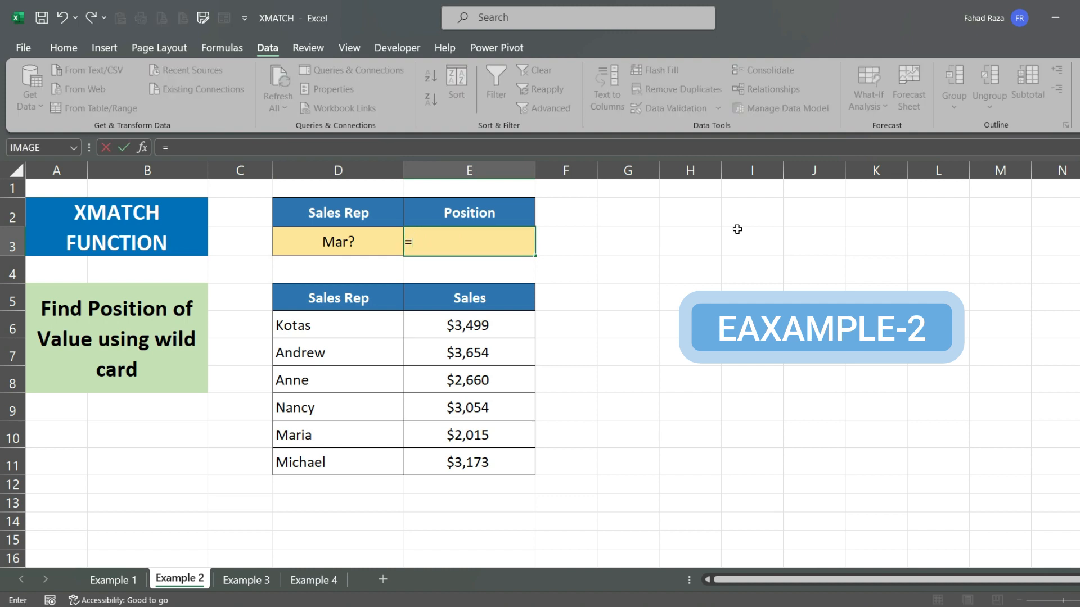
pyautogui.write('XMATCH(')
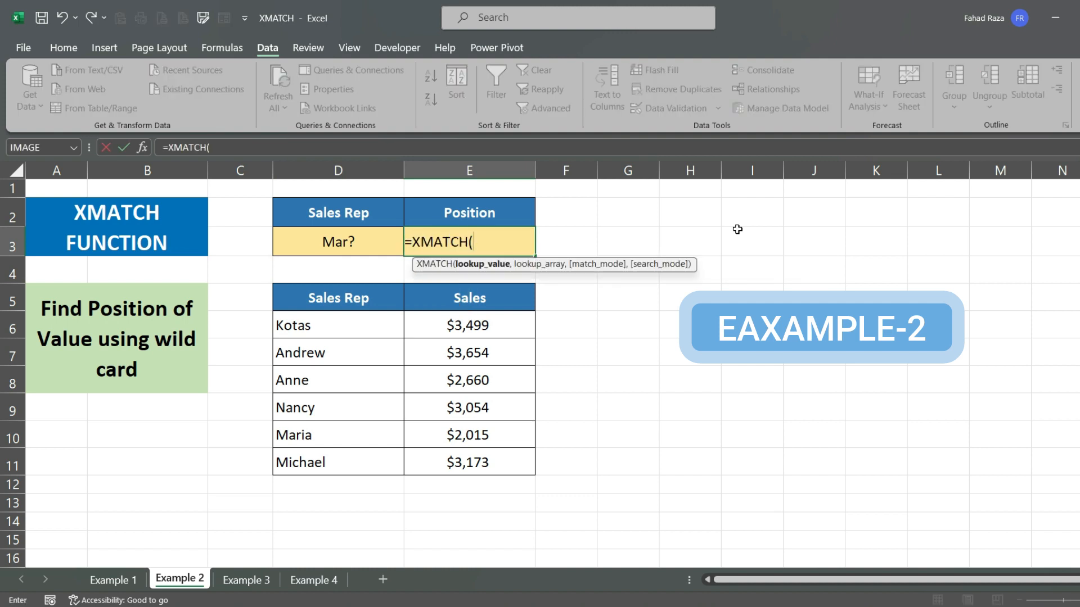
pyautogui.click(329, 251)
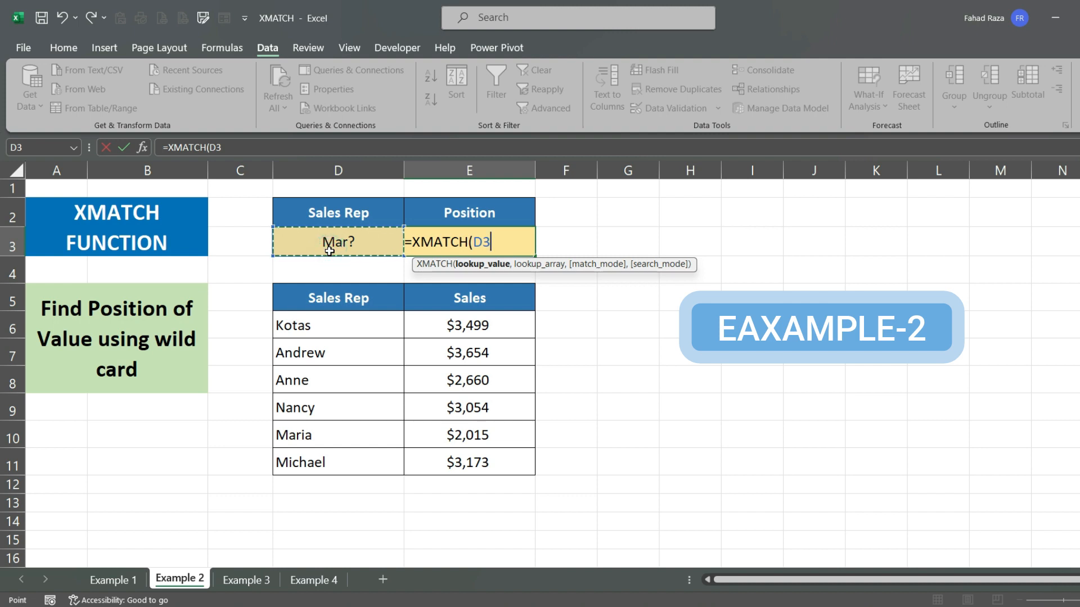
pyautogui.write(',')
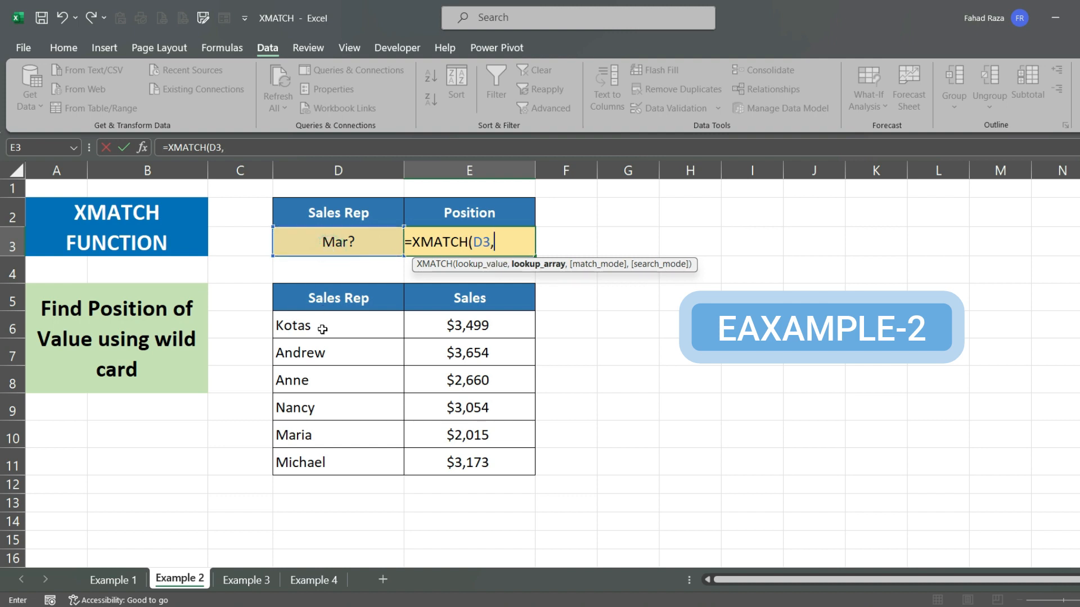
pyautogui.moveTo(322, 330); pyautogui.dragTo(378, 457)
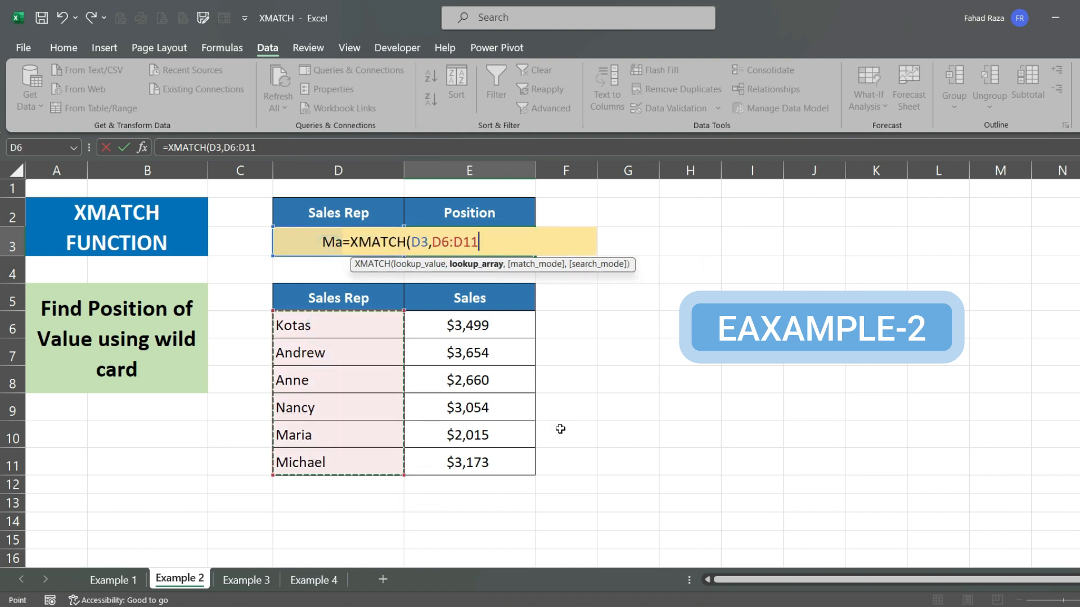
pyautogui.write(',1)')
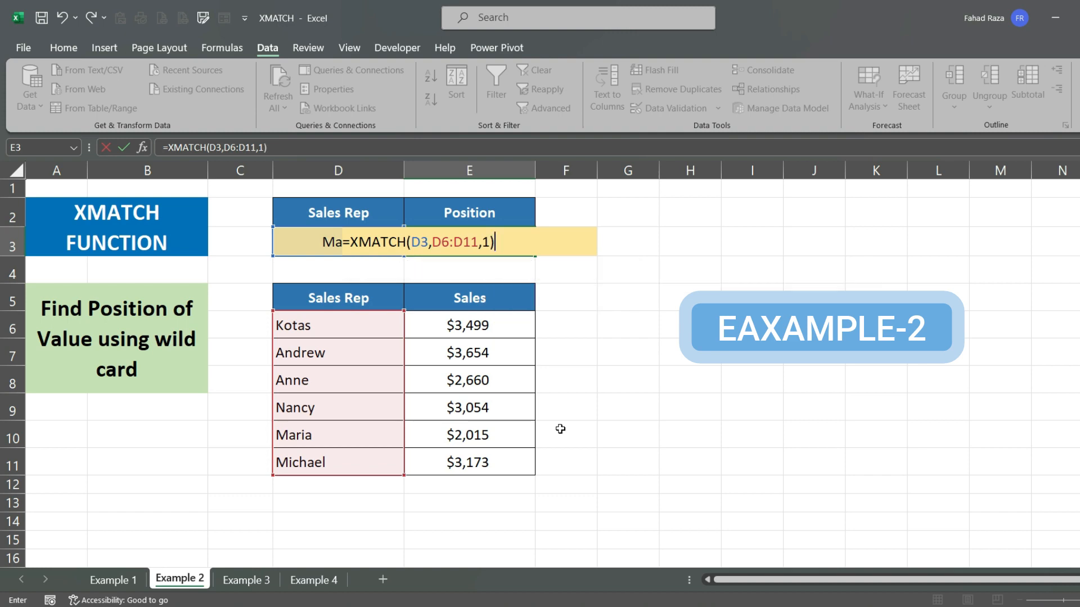
pyautogui.press('Return')
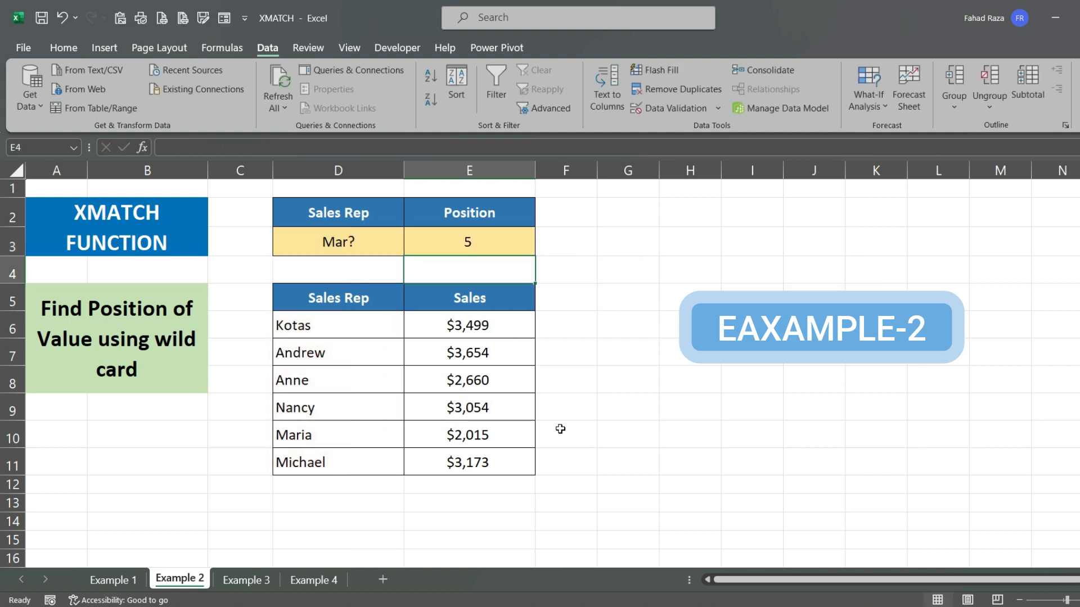
# Change the lookup Sales Rep in D3 to the wildcard text An?
pyautogui.click(332, 441)
pyautogui.click(344, 242)
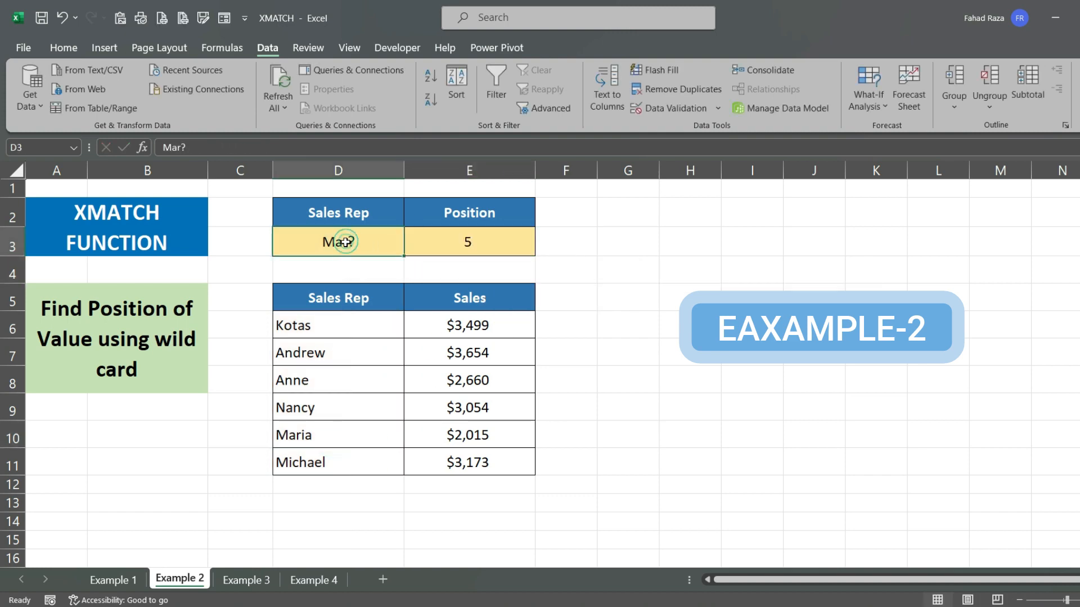
pyautogui.doubleClick(345, 241)
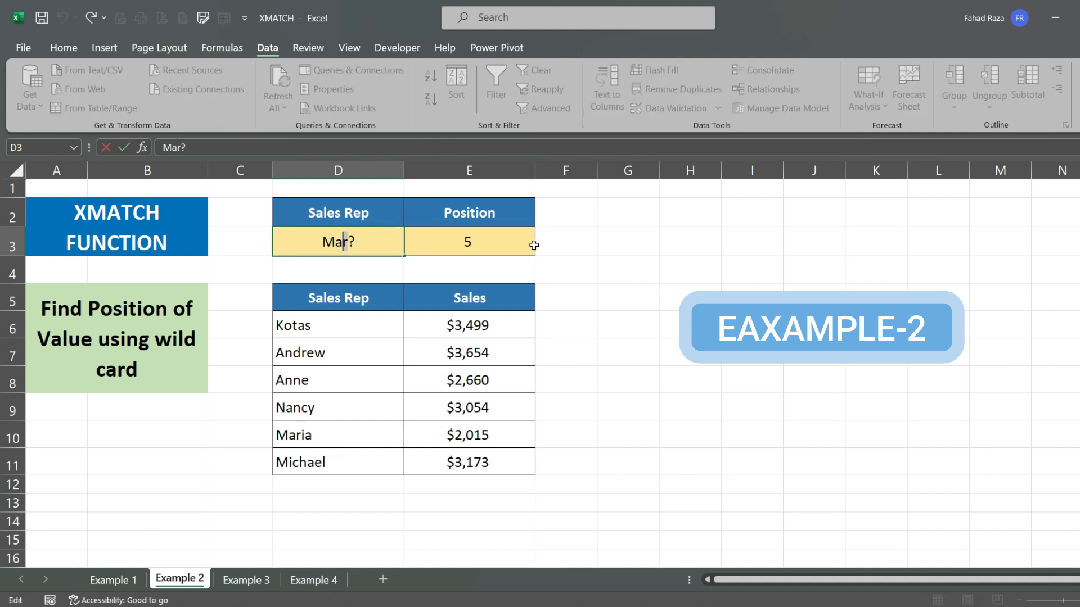
pyautogui.write('A')
pyautogui.hotkey('ctrl', 'Return')
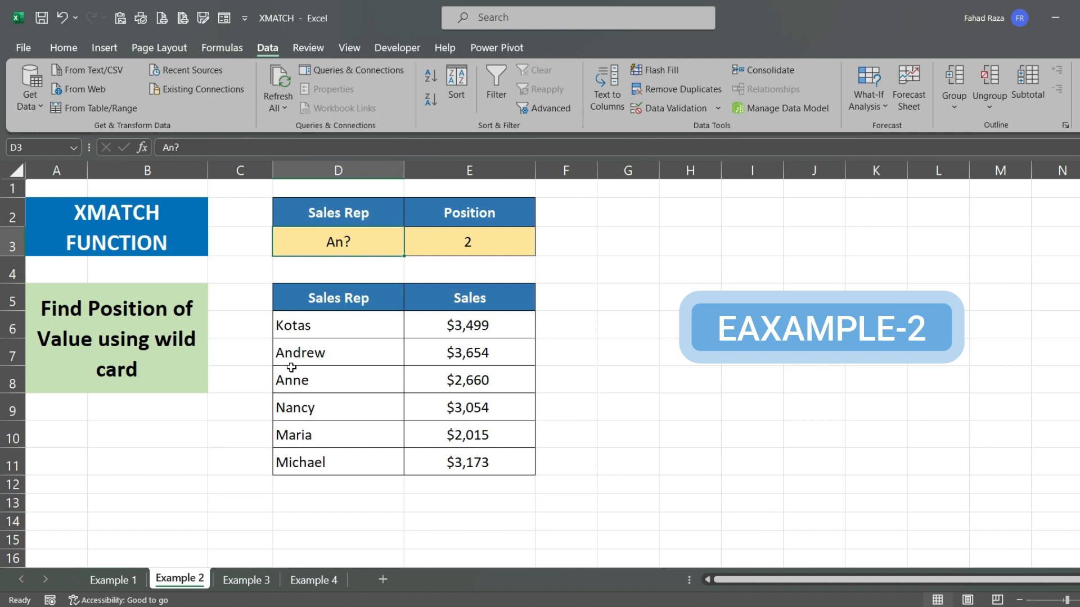
# Extend the lookup text in D3 to Ann?
pyautogui.press('F2')
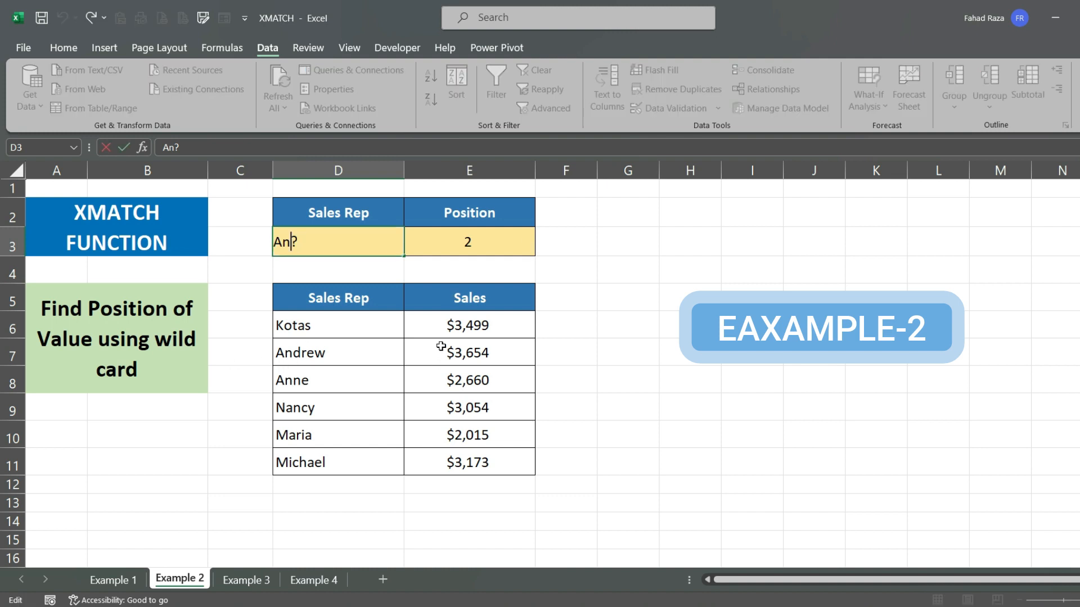
pyautogui.write('n')
pyautogui.press('Return')
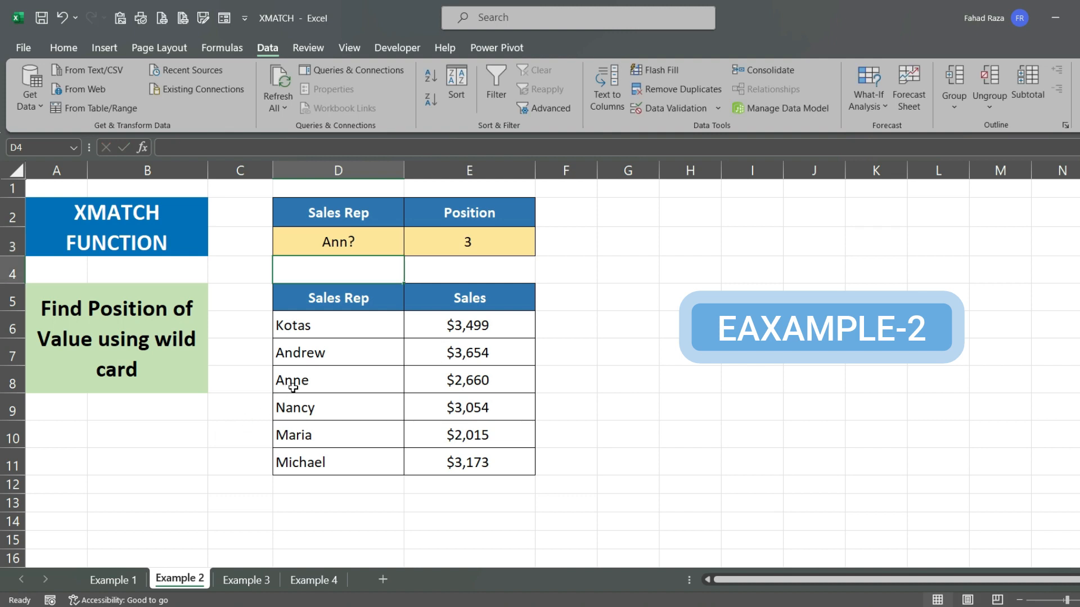
# Replace the question mark in D3's lookup text with an asterisk, making it Ann*
pyautogui.doubleClick(343, 241)
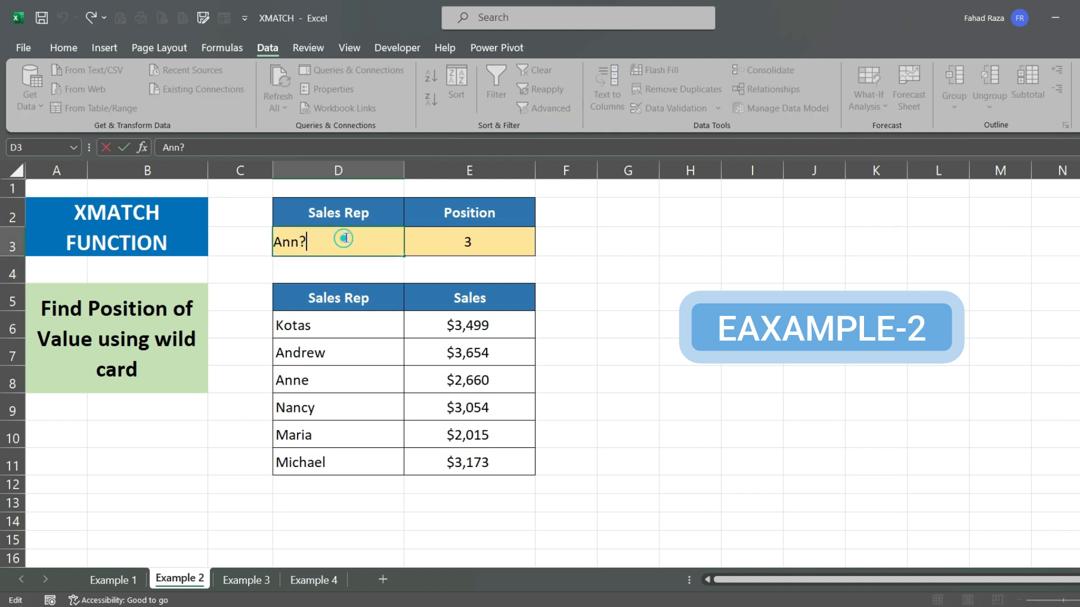
pyautogui.hotkey('shift', 'Left')
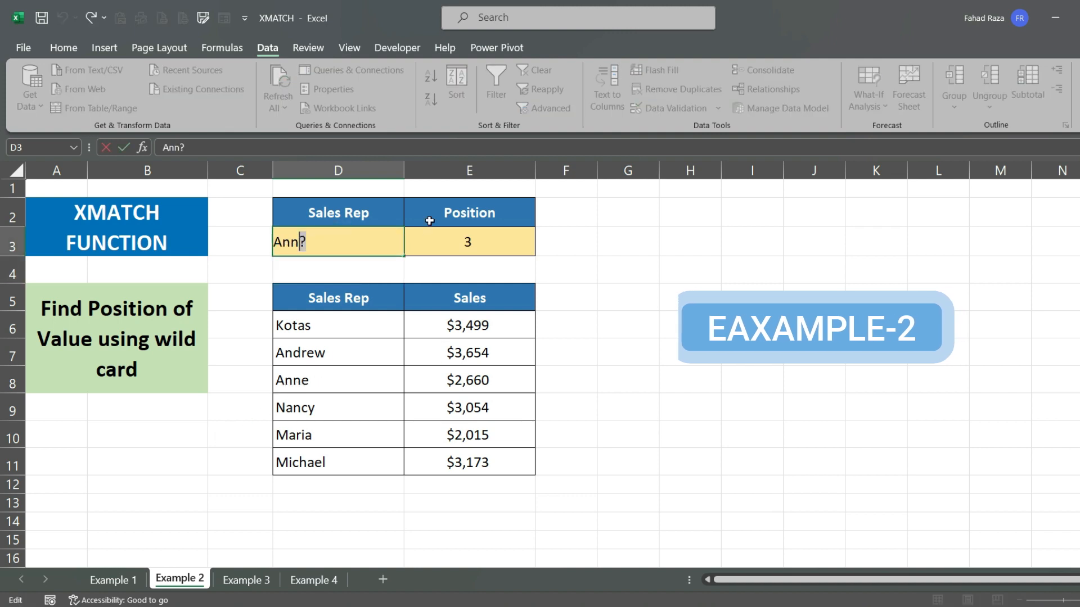
pyautogui.write('*')
pyautogui.press('Return')
# Change the lookup Sales Rep in D3 to the wildcard text Mi*
pyautogui.press('Up')
pyautogui.press('F2')
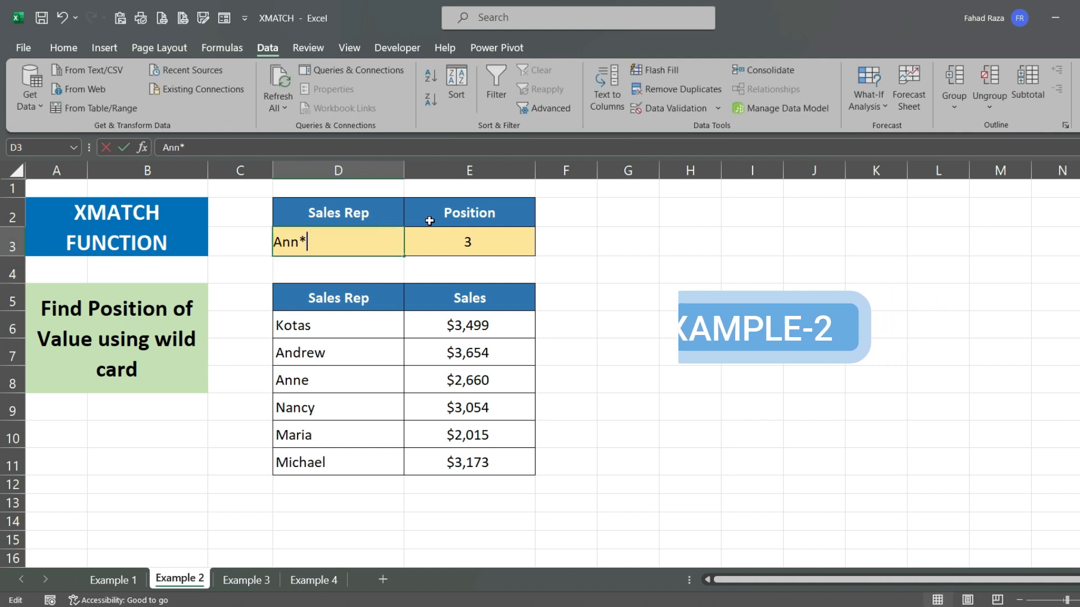
pyautogui.press('Left')
pyautogui.hotkey('shift', 'Home')
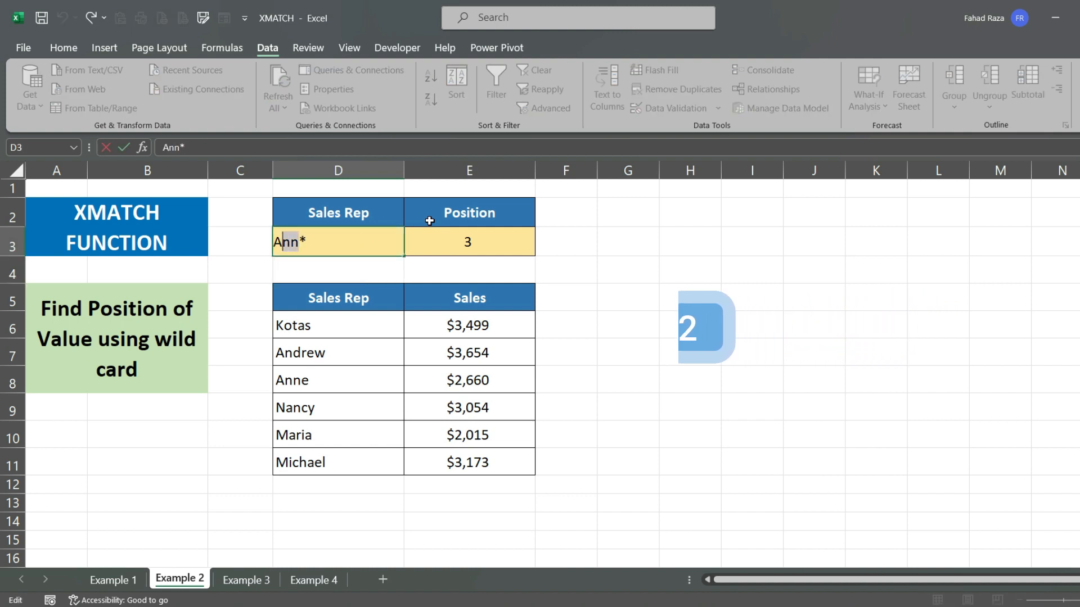
pyautogui.write('Mi*')
pyautogui.press('Return')
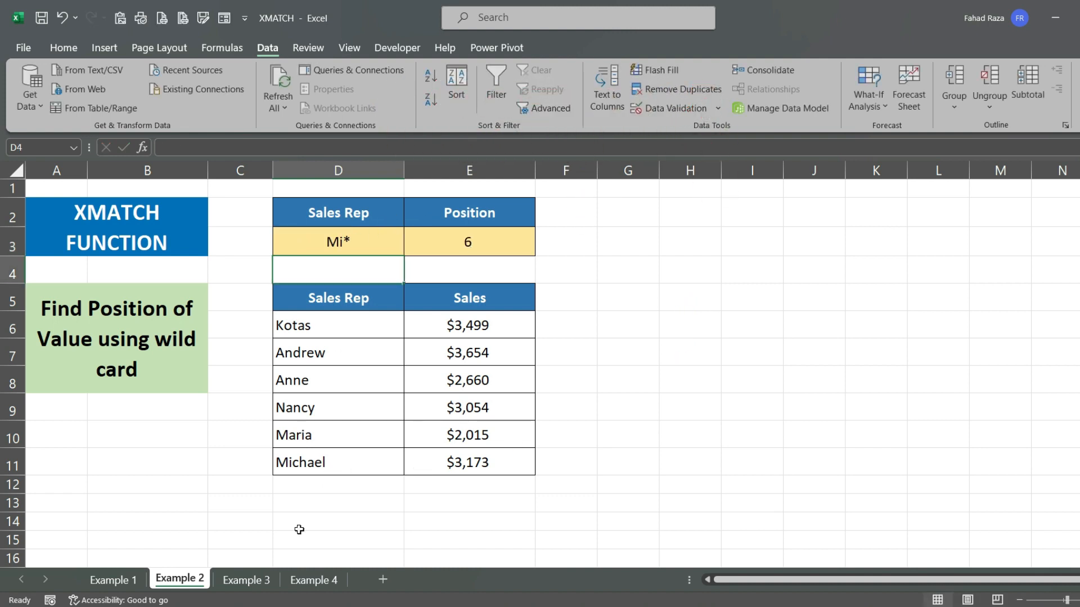
# Open the Example 3 sheet and select the sales in E6, E7 and E11 as examples above the bonus threshold
pyautogui.click(252, 583)
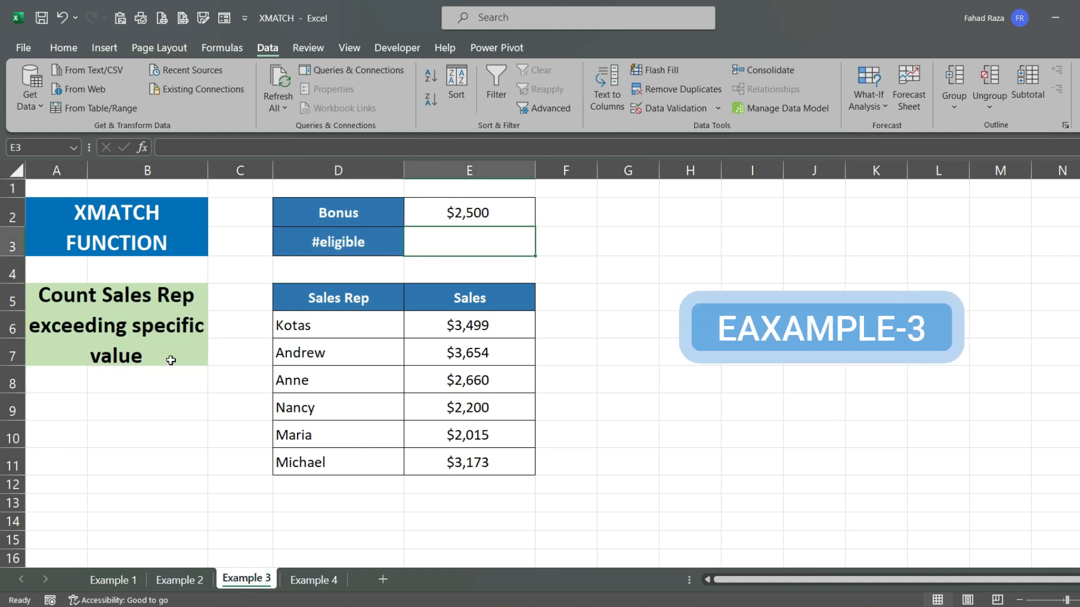
pyautogui.click(461, 333)
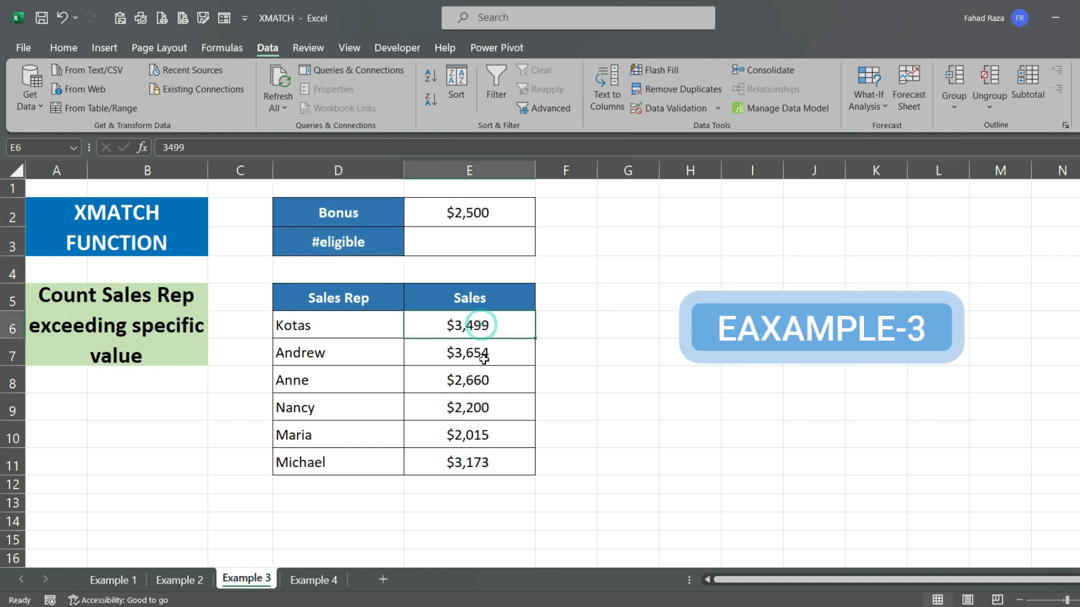
pyautogui.keyDown('shift'); pyautogui.click(482, 352); pyautogui.keyUp('shift')
pyautogui.keyDown('ctrl'); pyautogui.click(481, 463); pyautogui.keyUp('ctrl')
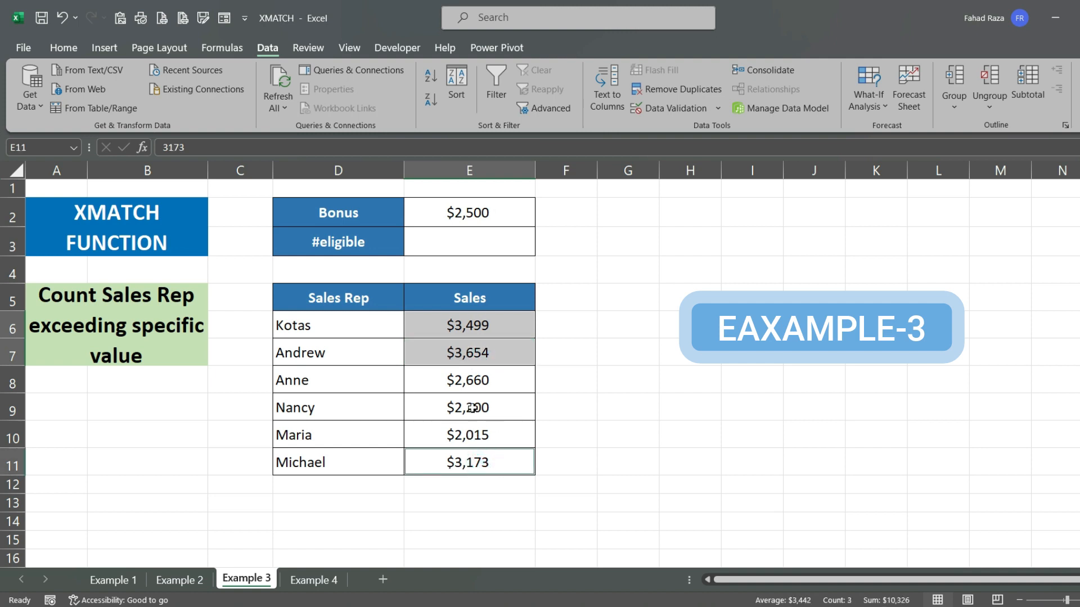
# Enter the formula =XMATCH(E2,E6:E11,1) in E3 to count the eligible sales reps
pyautogui.click(487, 241)
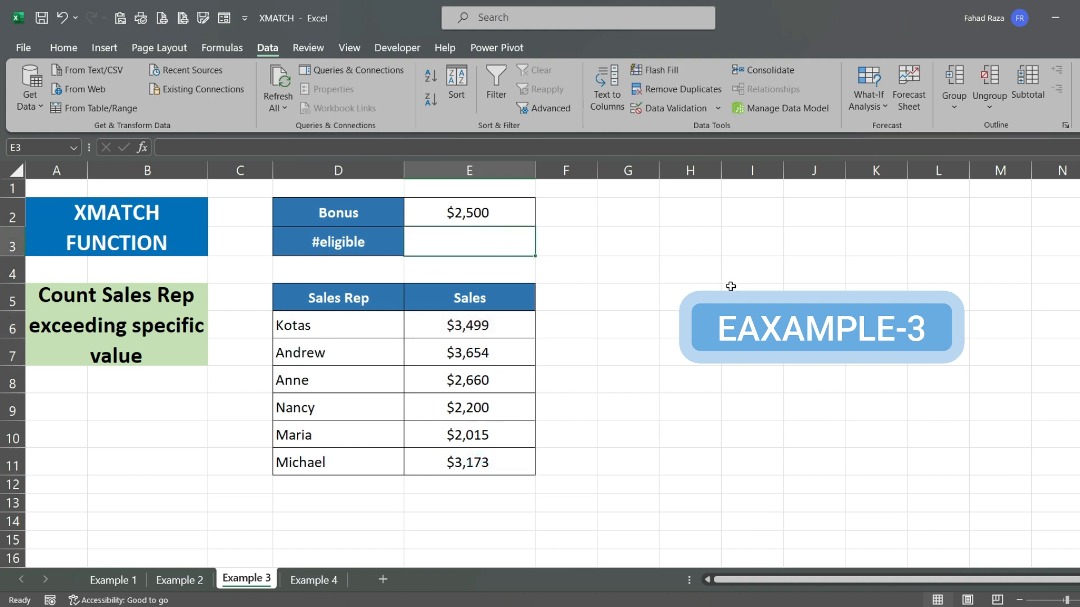
pyautogui.write('=')
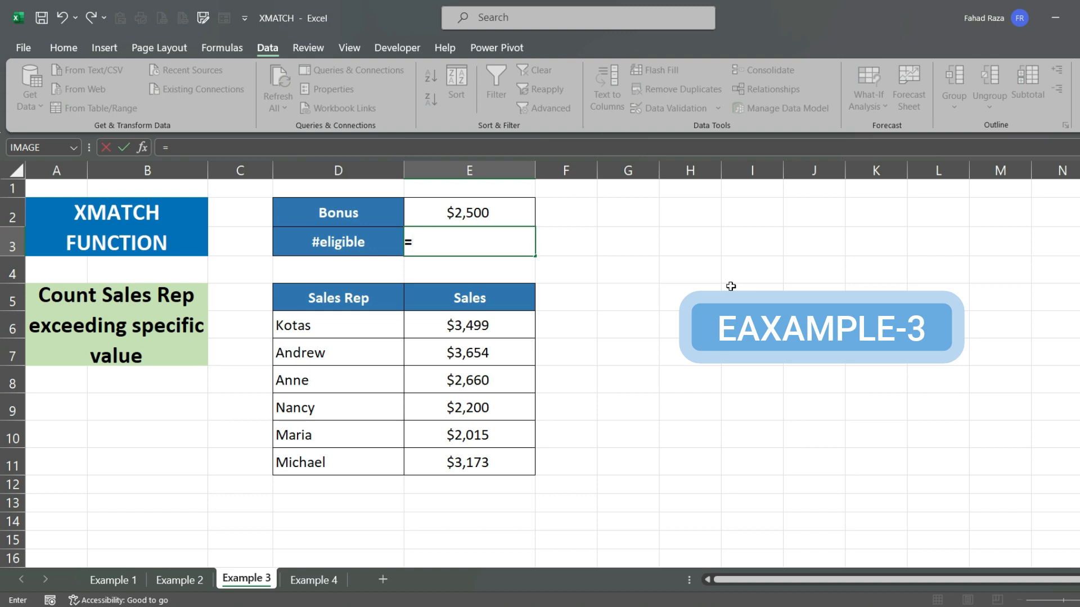
pyautogui.write('XMATCH')
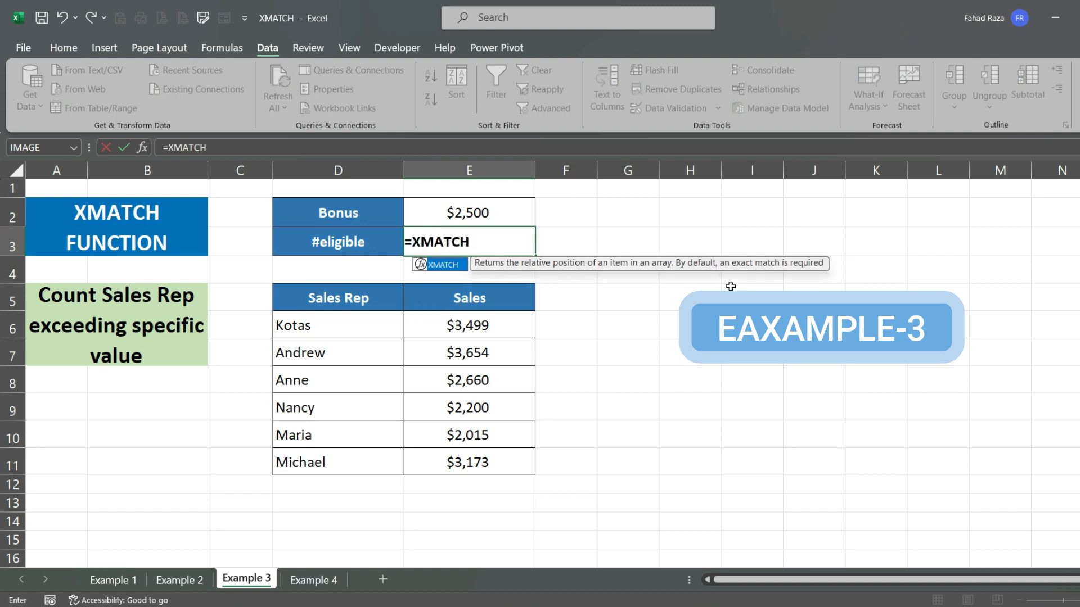
pyautogui.write('(')
pyautogui.click(524, 214)
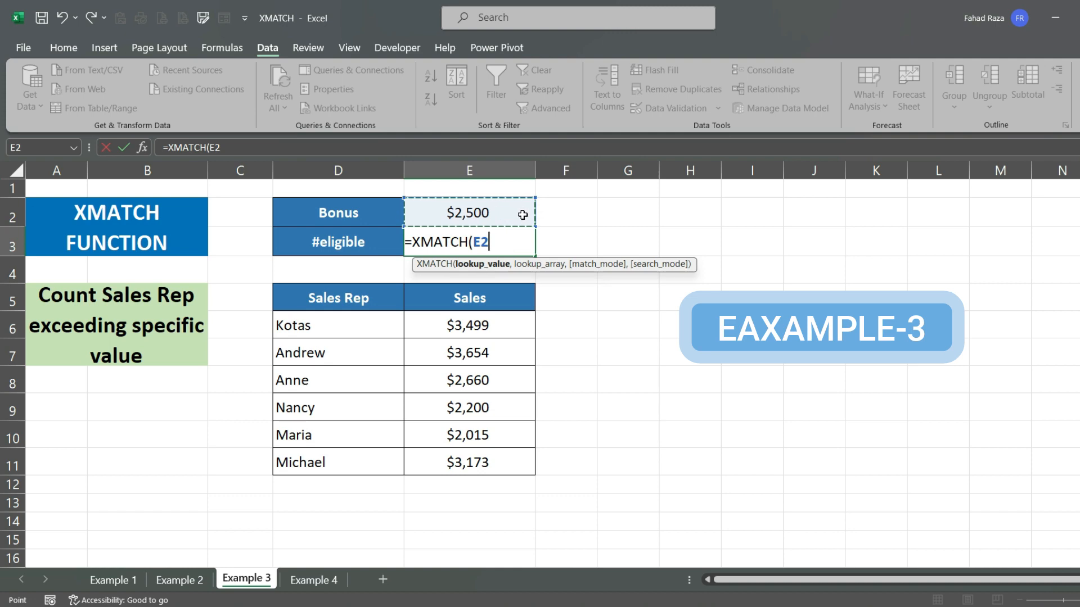
pyautogui.write(',')
pyautogui.moveTo(486, 315); pyautogui.dragTo(481, 458)
pyautogui.write(',1')
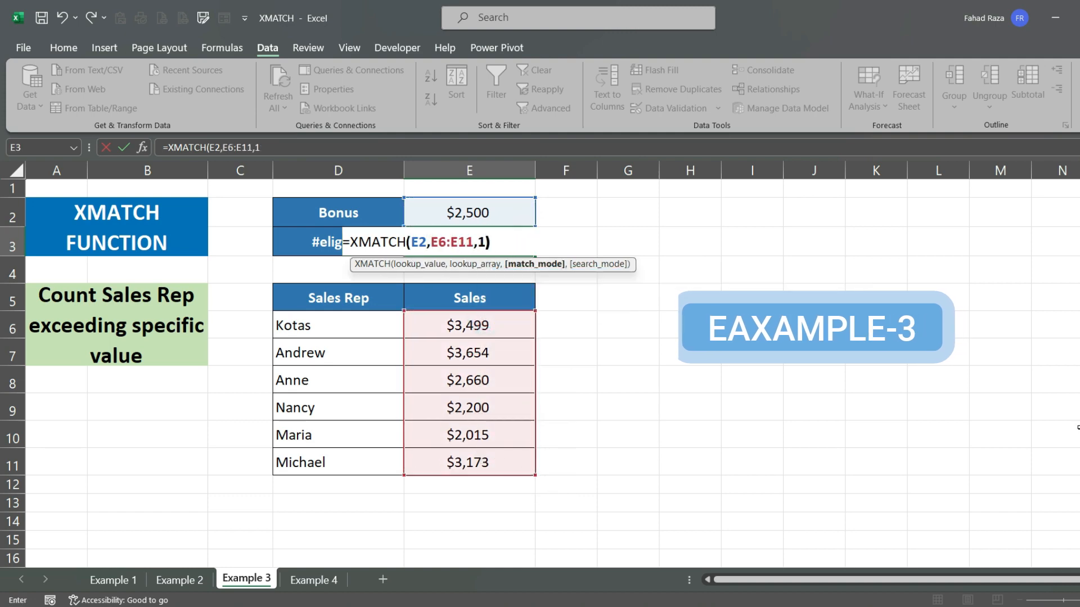
pyautogui.press('Return')
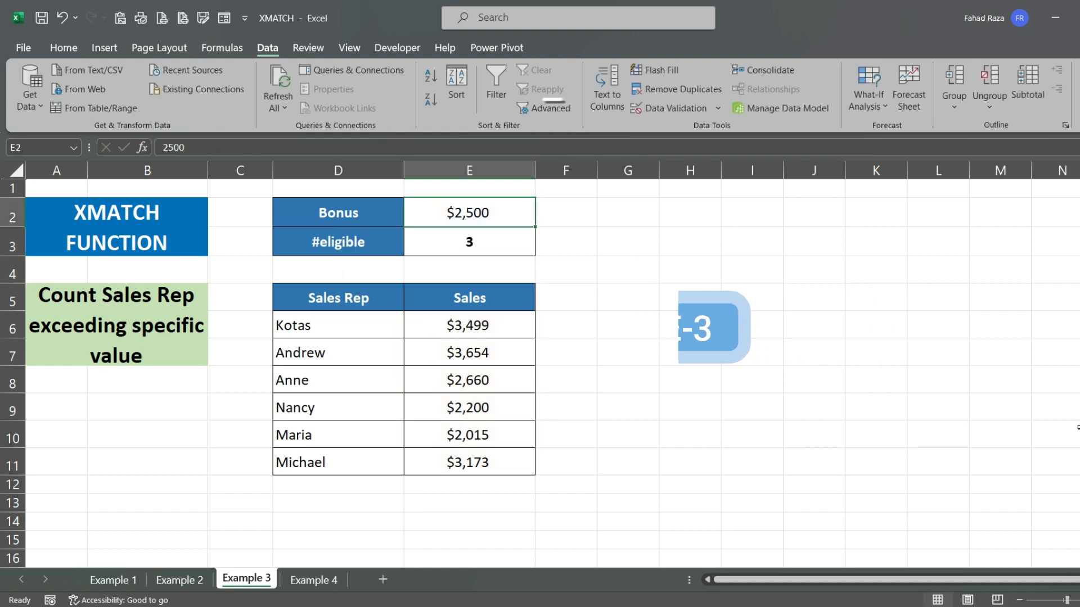
# Compare the #eligible result with the sales in E6, E7 and E11 and the bonus amount in E2
pyautogui.click(501, 330)
pyautogui.keyDown('ctrl'); pyautogui.click(492, 355); pyautogui.keyUp('ctrl')
pyautogui.keyDown('ctrl'); pyautogui.click(482, 460); pyautogui.keyUp('ctrl')
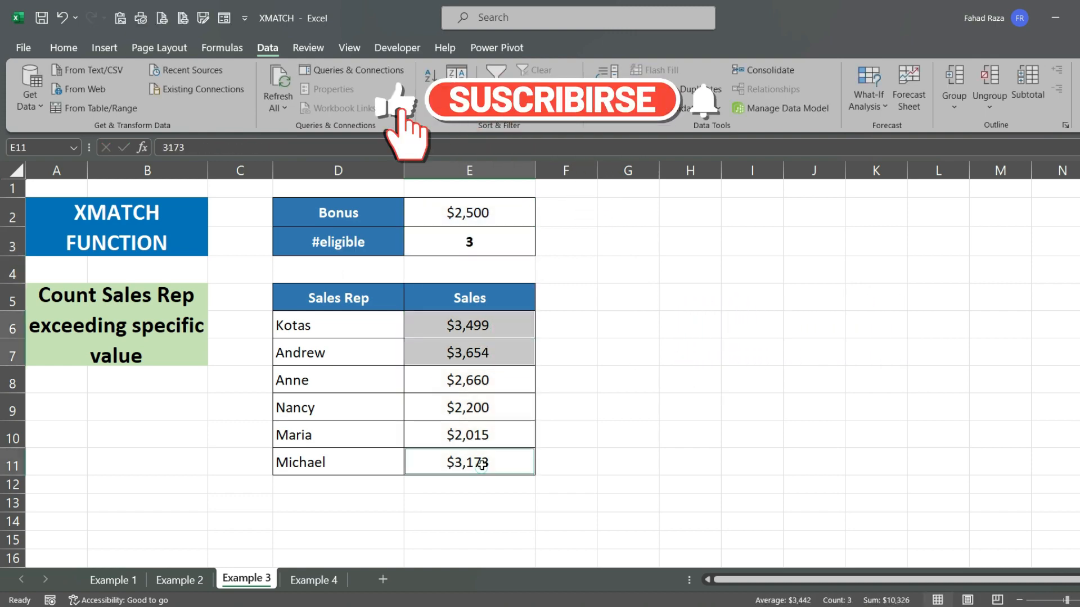
pyautogui.click(493, 213)
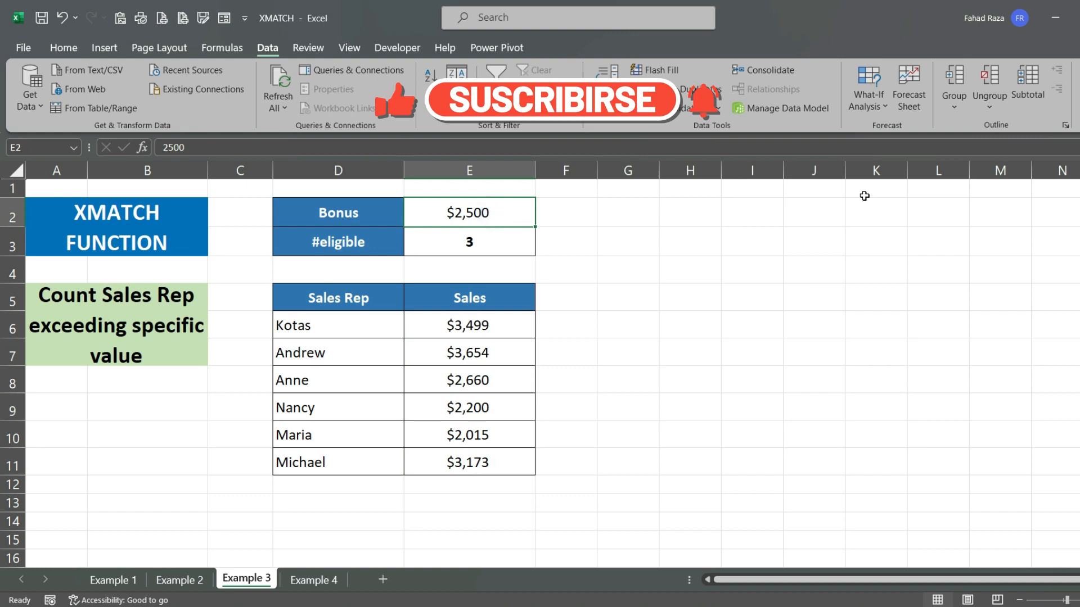
pyautogui.press('Down')
# On the Example 4 sheet, begin an INDEX formula in F3 with the monthly sales range E6:G11 as its array
pyautogui.click(294, 584)
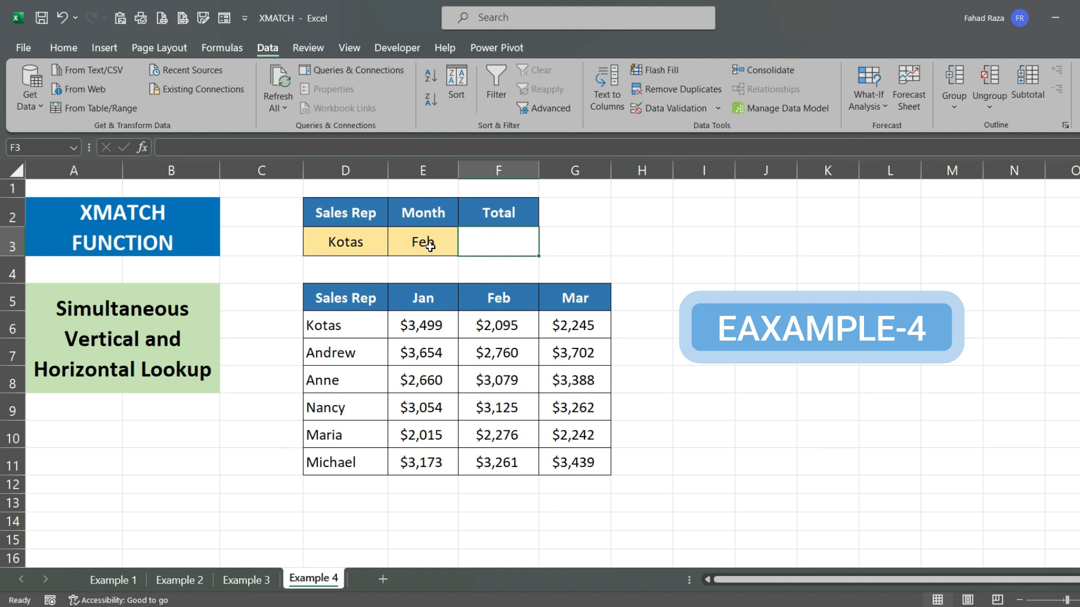
pyautogui.write('=I')
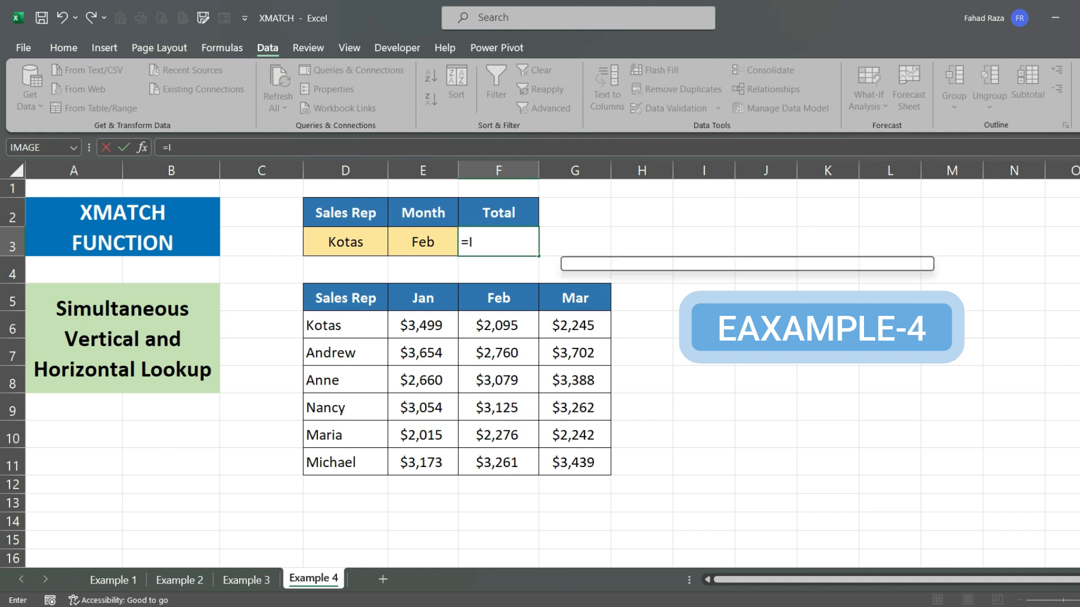
pyautogui.write('NDEX(')
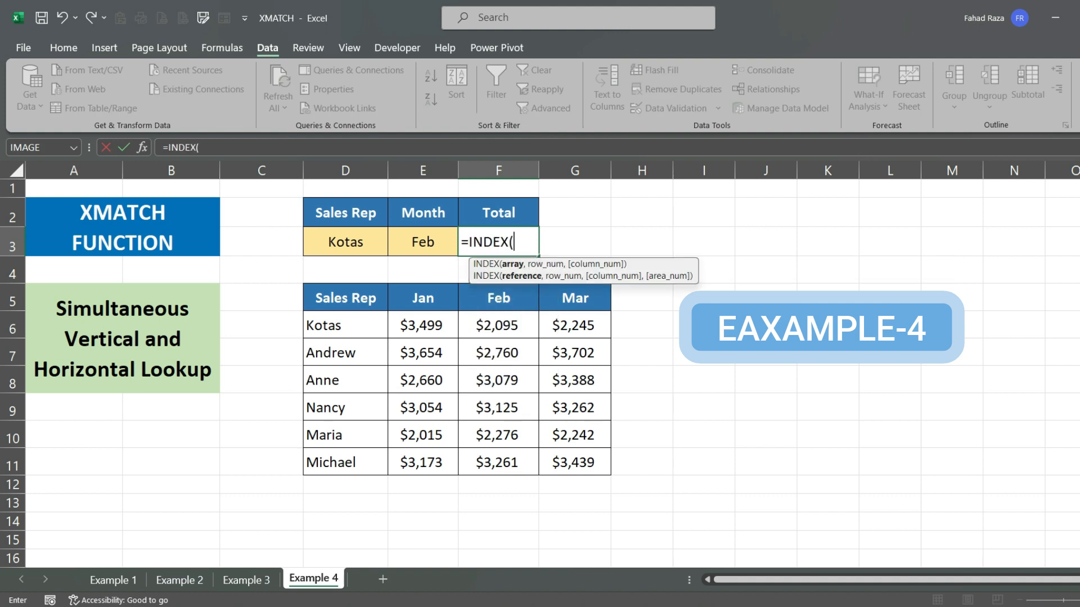
pyautogui.moveTo(435, 316); pyautogui.dragTo(561, 465)
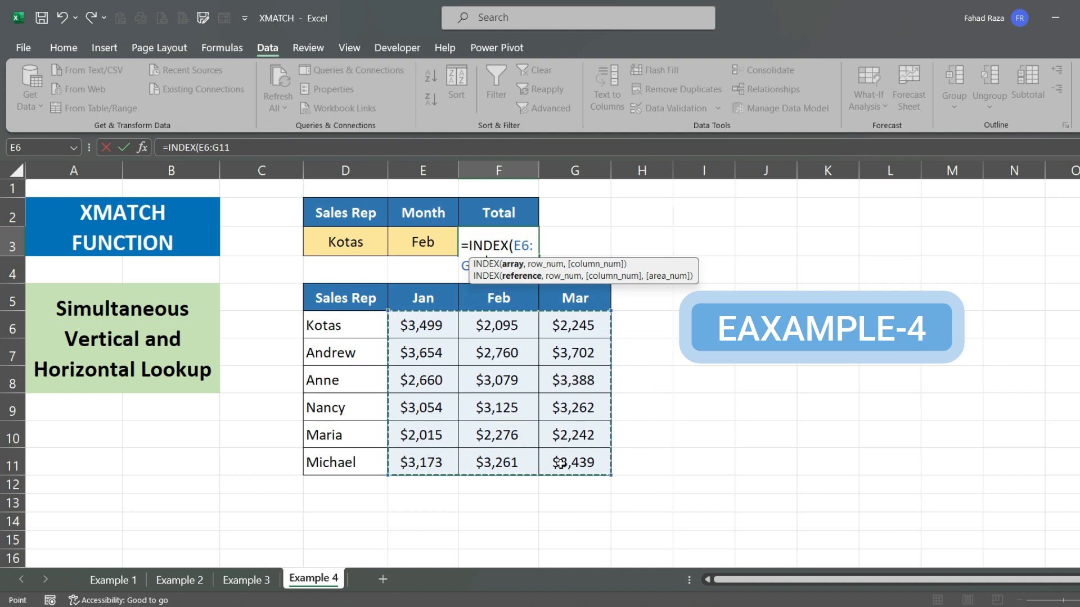
pyautogui.write(',')
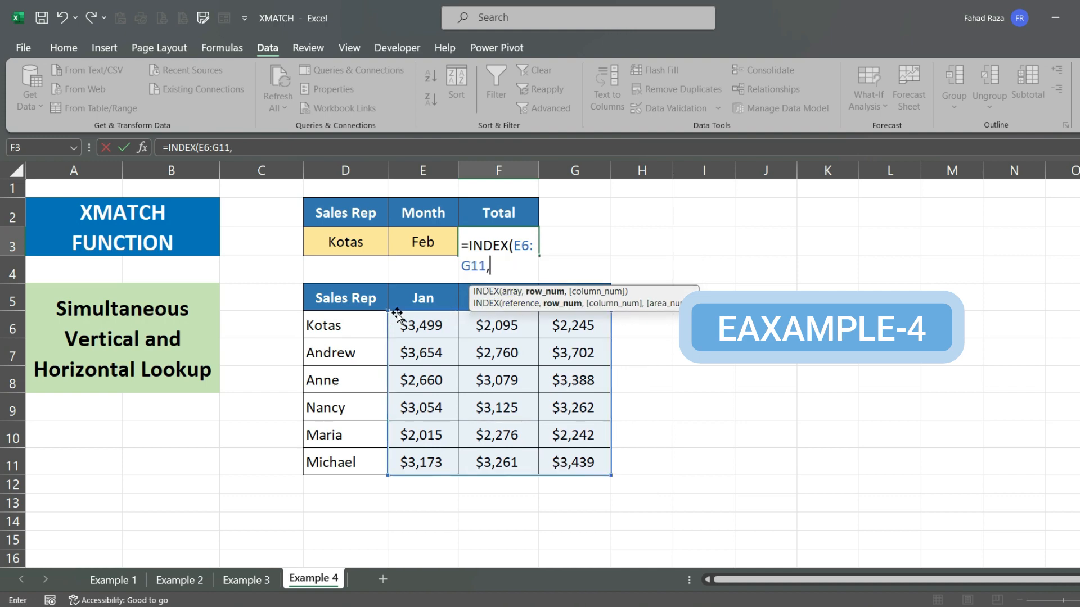
# Add XMATCH(D3,D6:D11) as the row number argument of the INDEX formula in F3
pyautogui.write('XMATCH(')
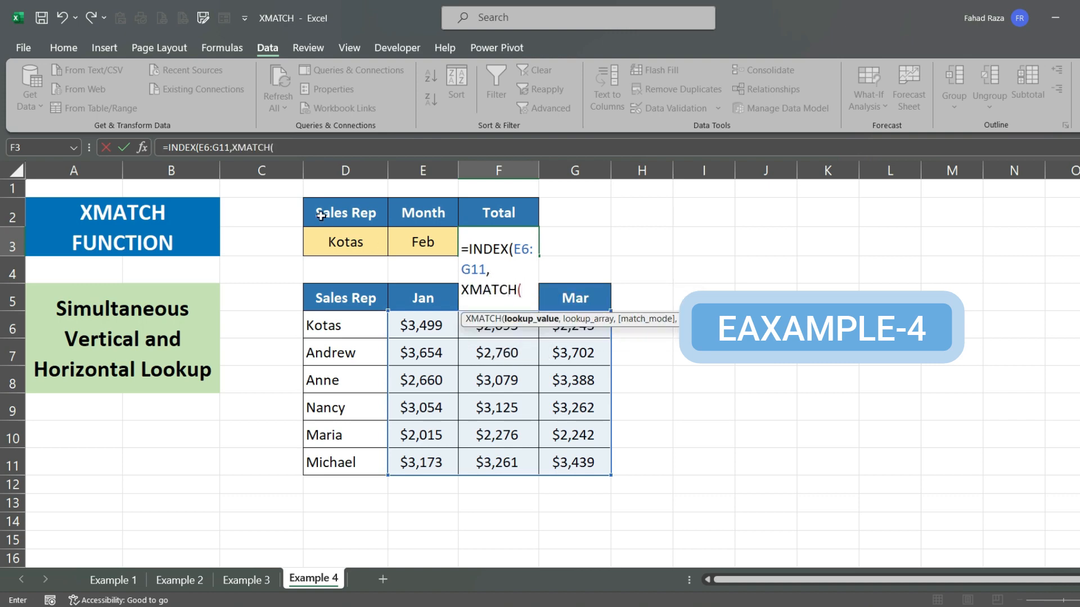
pyautogui.click(343, 246)
pyautogui.write(',')
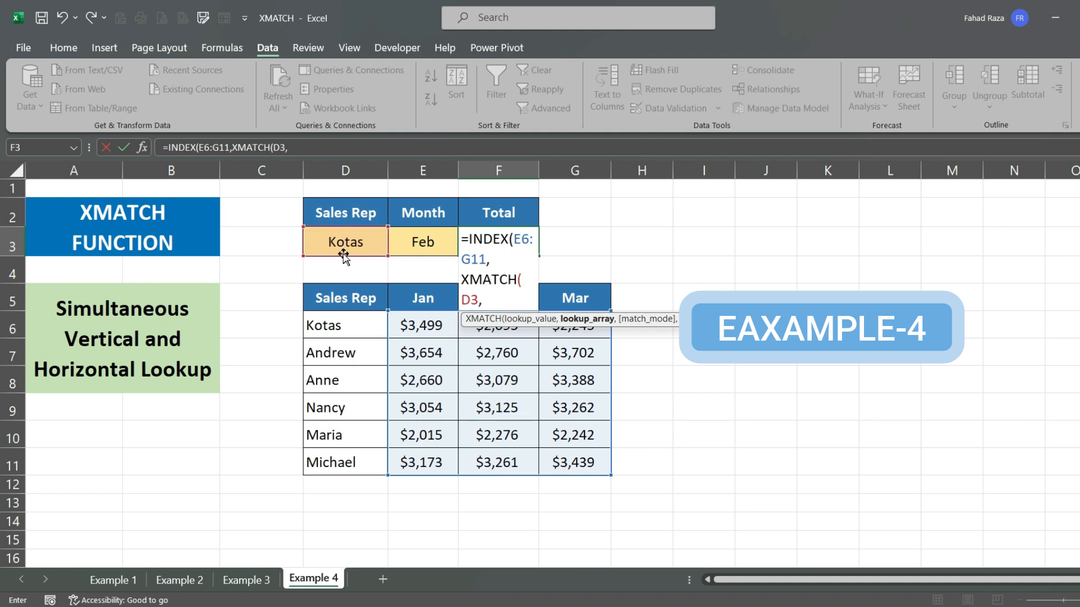
pyautogui.moveTo(334, 322); pyautogui.dragTo(326, 453)
pyautogui.write(')')
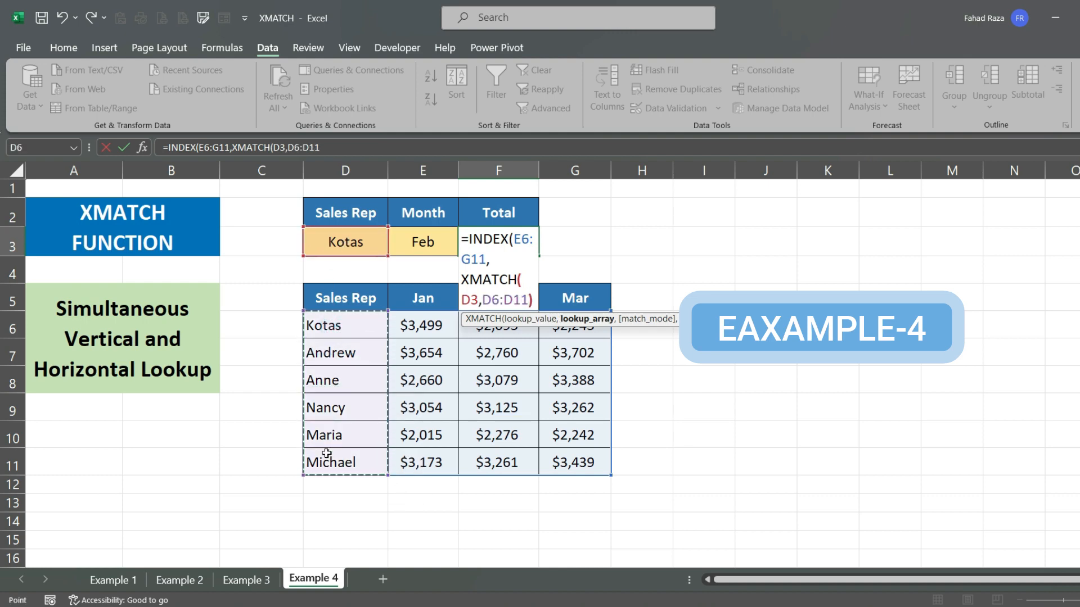
# Complete the F3 formula with XMATCH(E3,E5:G5) as the column number argument and center the cell horizontally
pyautogui.write(',XMATCH')
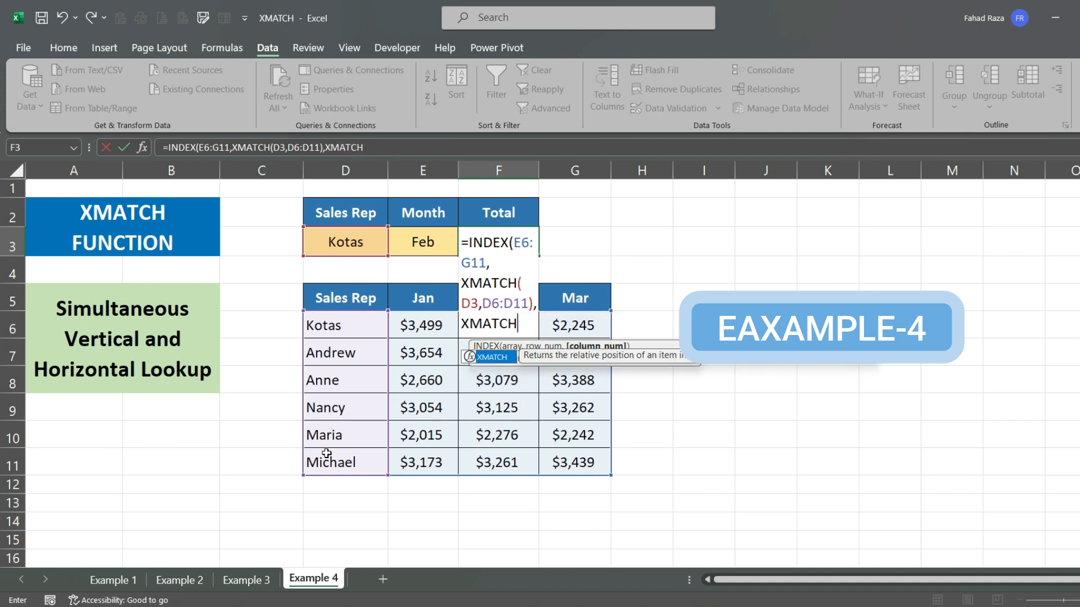
pyautogui.write('(')
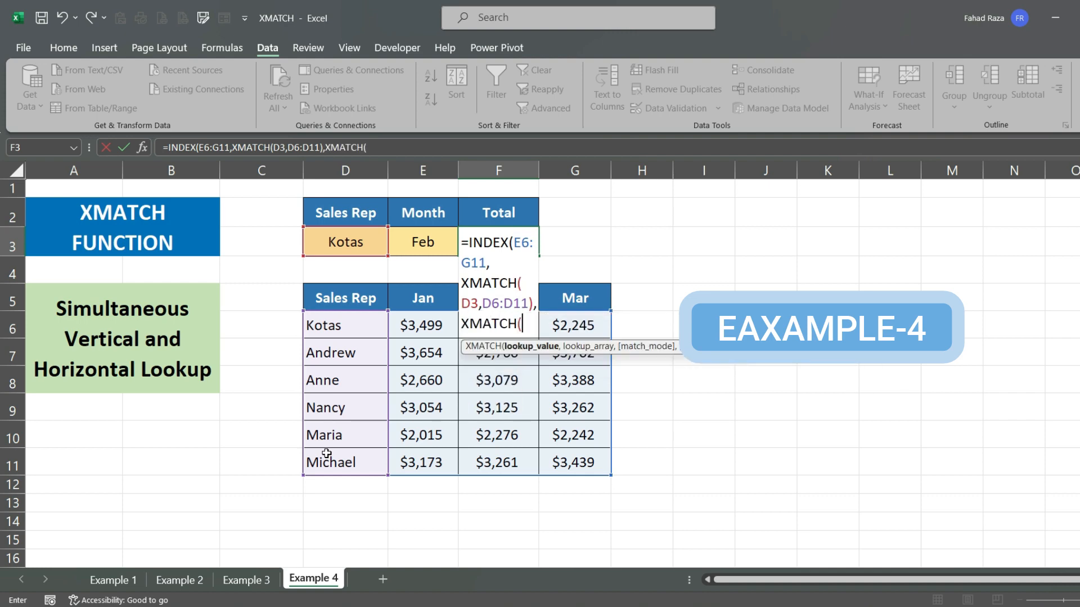
pyautogui.click(423, 246)
pyautogui.write(',')
pyautogui.click(431, 298)
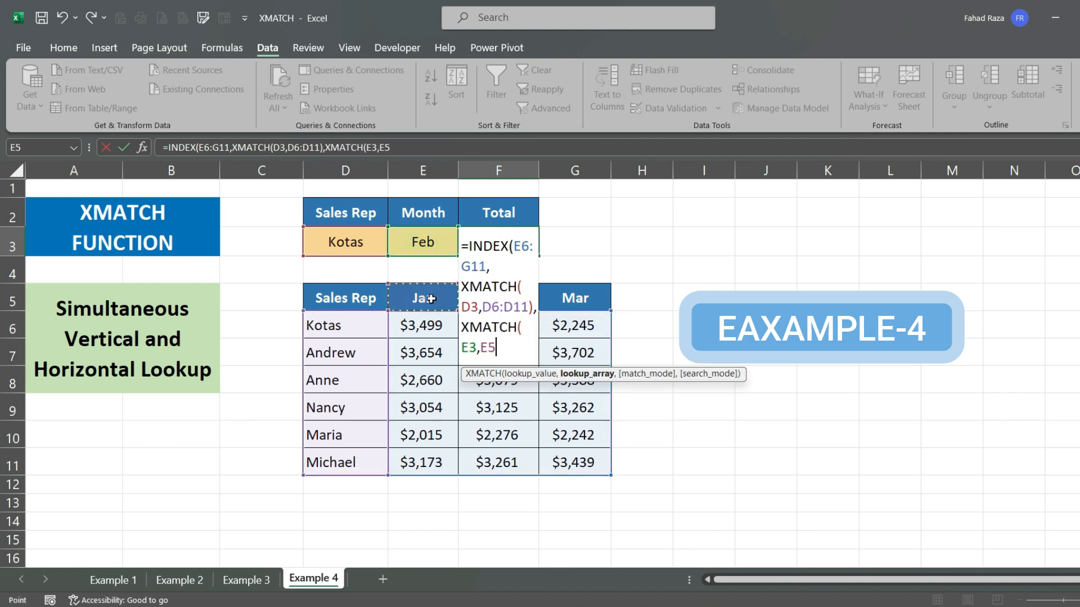
pyautogui.moveTo(431, 299); pyautogui.dragTo(579, 300)
pyautogui.write(')')
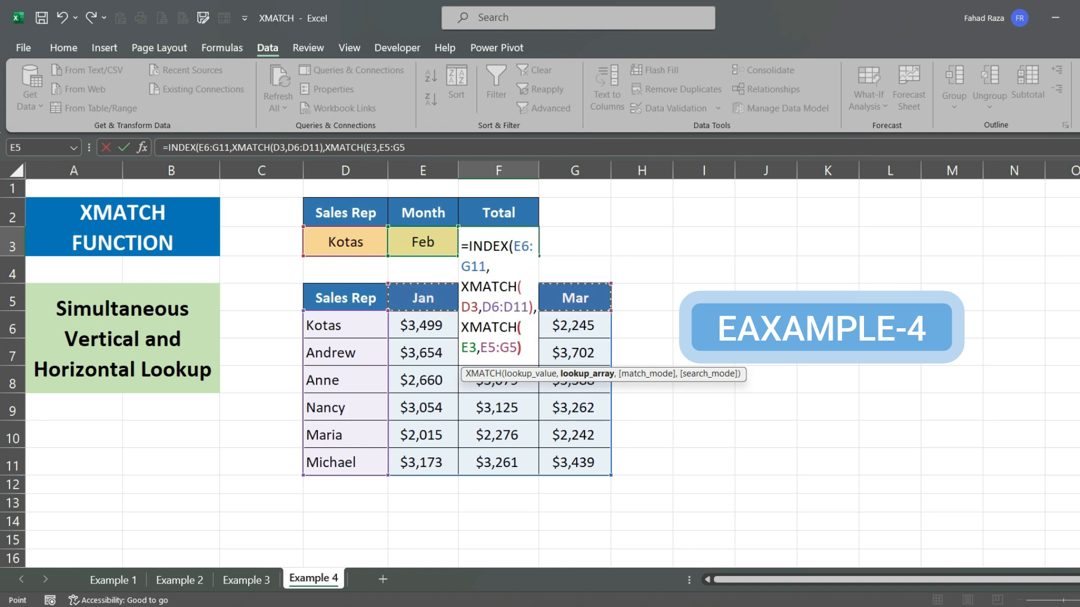
pyautogui.hotkey('ctrl', 'Return')
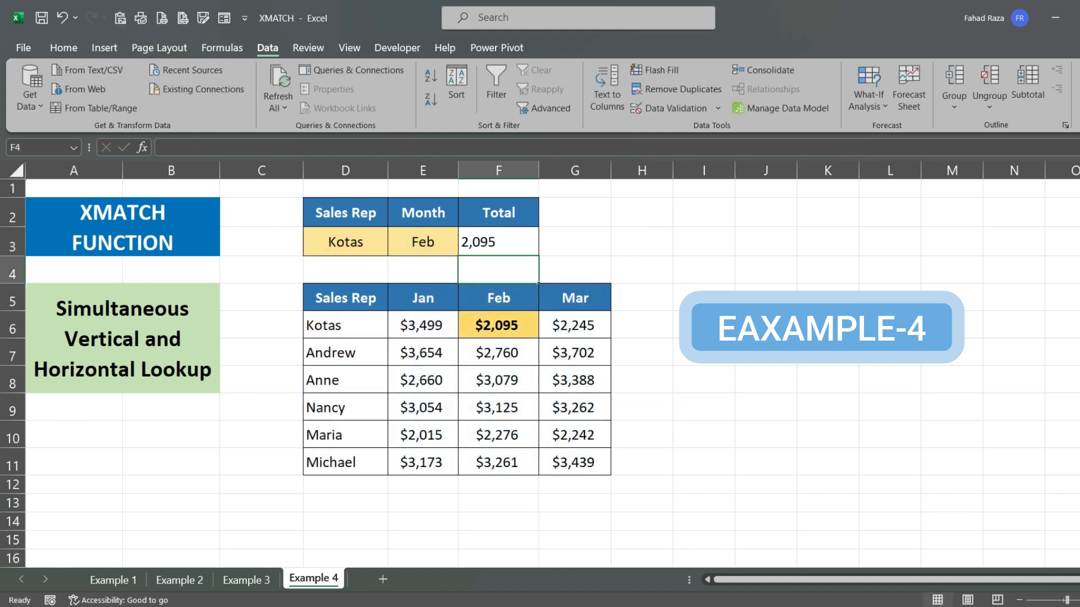
pyautogui.click(64, 47)
pyautogui.click(290, 100)
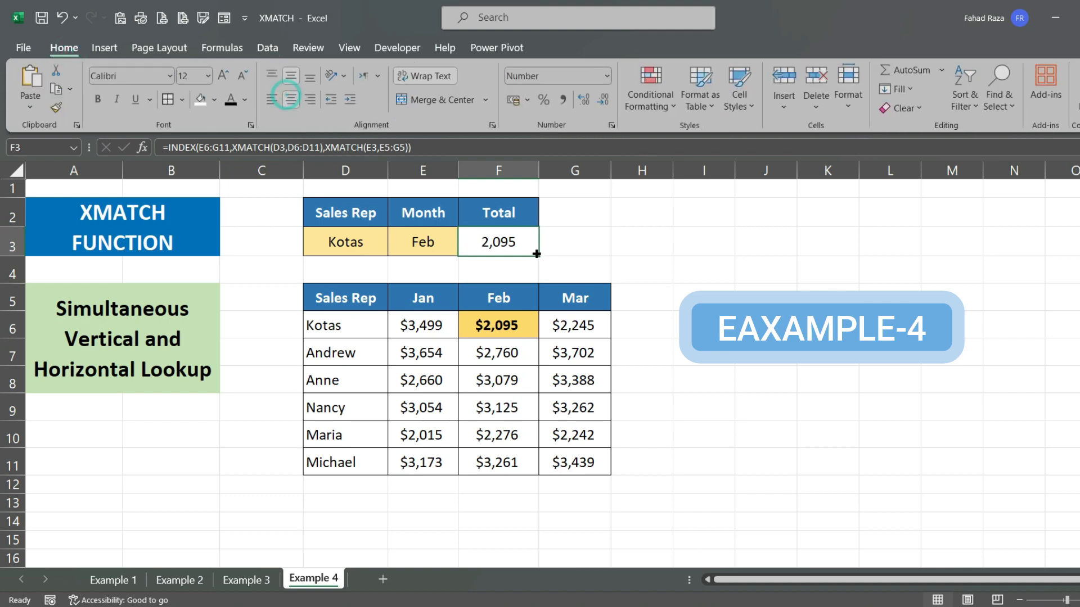
# Test the lookup by setting the Sales Rep in D3 to the second and the fourth rep of the list
pyautogui.click(359, 235)
pyautogui.click(394, 248)
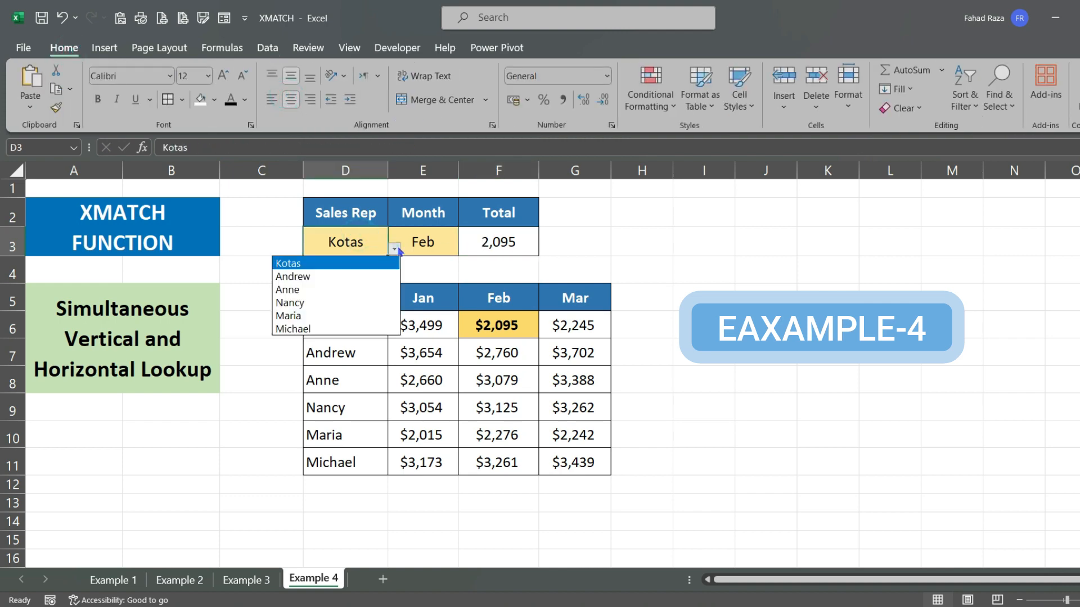
pyautogui.click(350, 277)
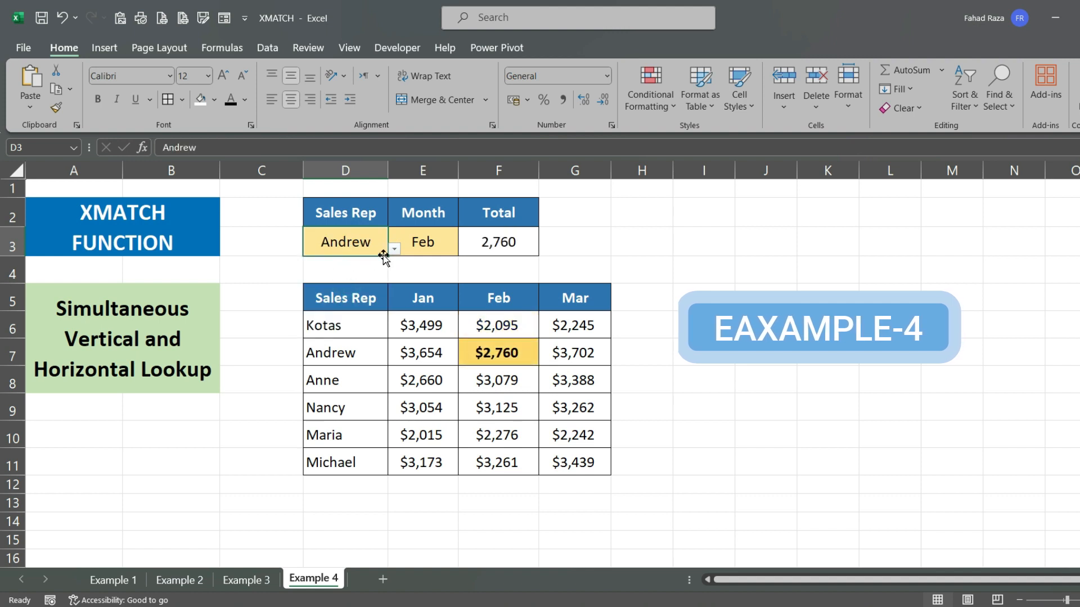
pyautogui.click(395, 251)
pyautogui.click(337, 302)
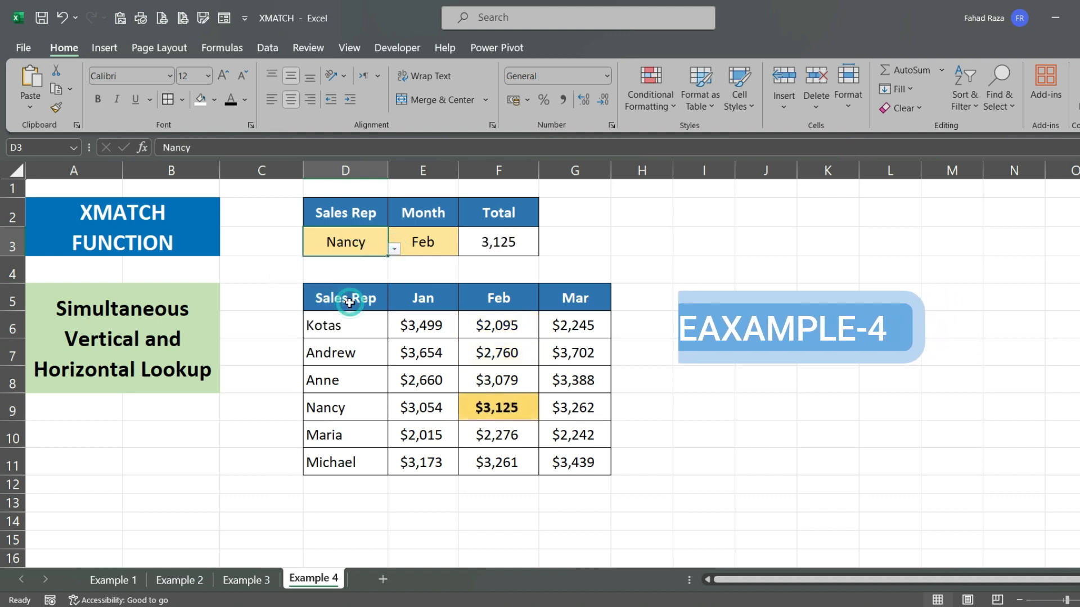
# Test the lookup by setting the Month in E3 to Jan and to Mar
pyautogui.click(427, 243)
pyautogui.click(464, 249)
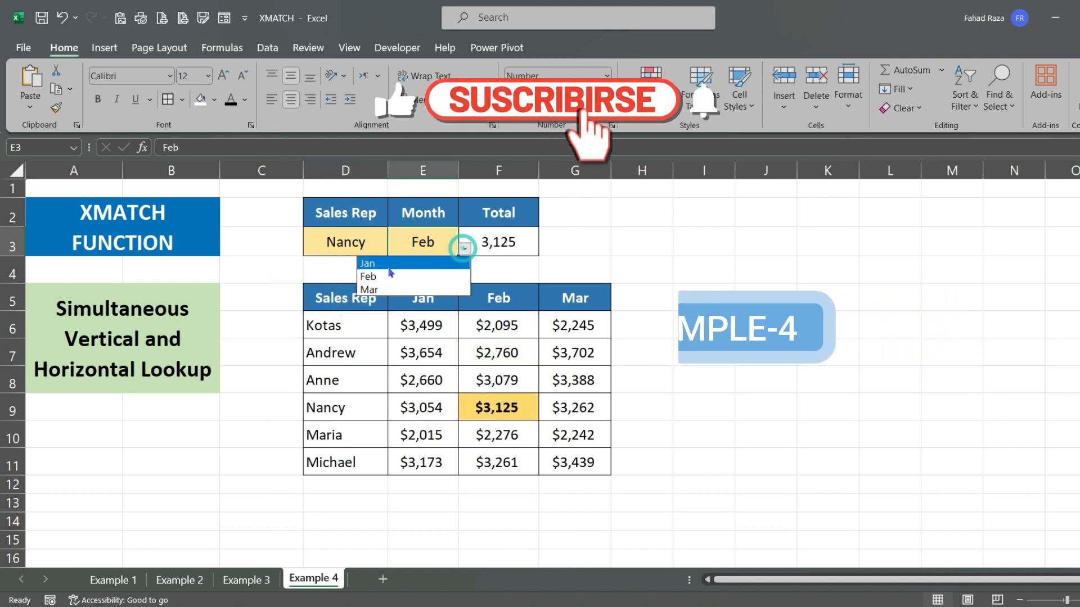
pyautogui.click(387, 265)
pyautogui.click(464, 248)
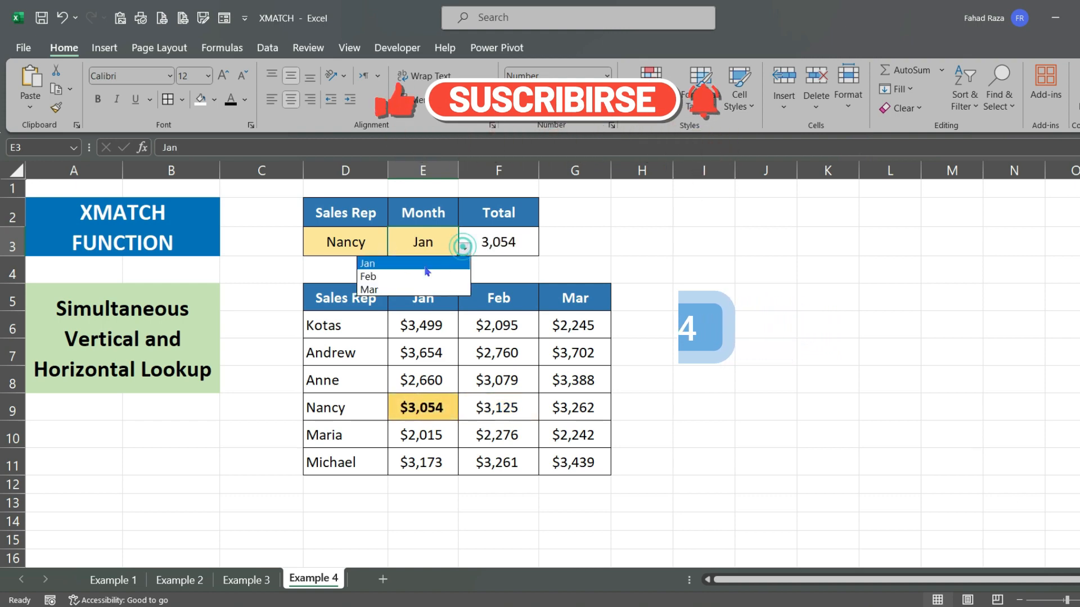
pyautogui.click(406, 290)
# Set the Sales Rep in D3 to the fifth rep of the list and the Month in E3 to Jan
pyautogui.click(376, 243)
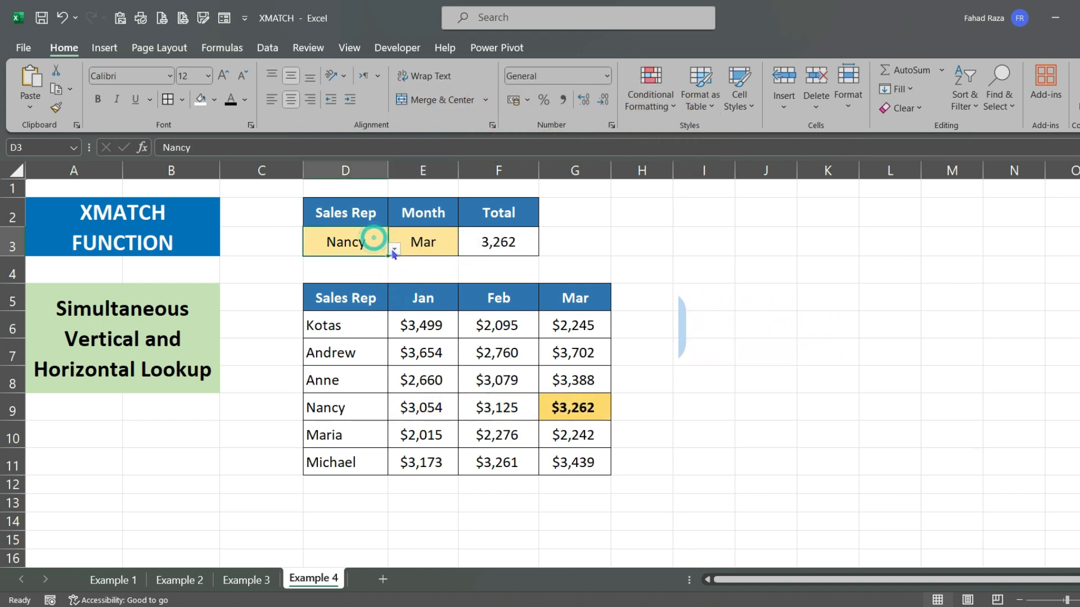
pyautogui.click(392, 249)
pyautogui.click(348, 316)
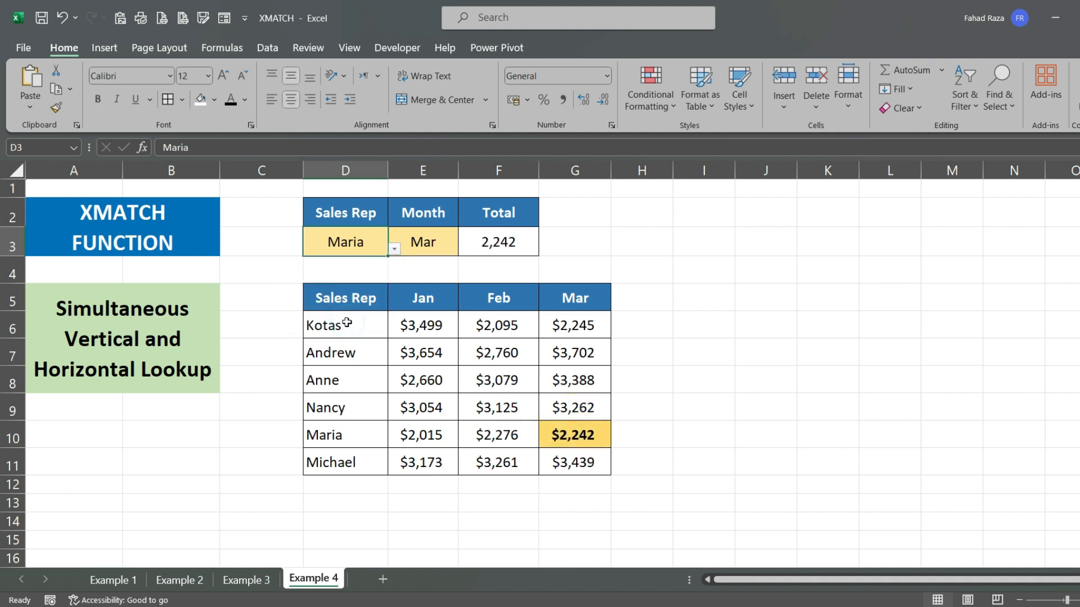
pyautogui.click(421, 247)
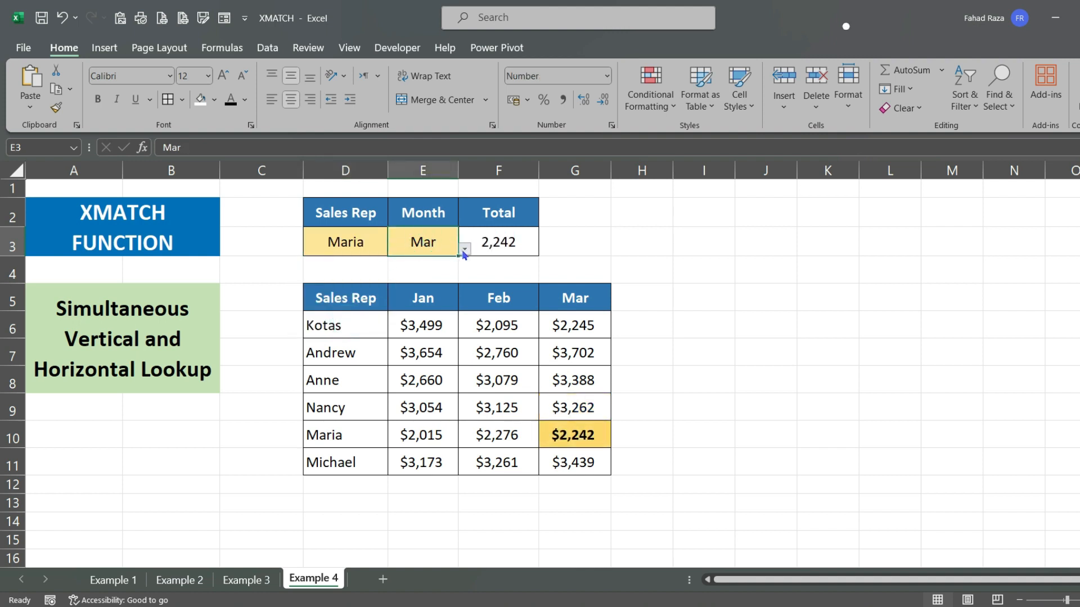
pyautogui.click(464, 248)
pyautogui.click(389, 268)
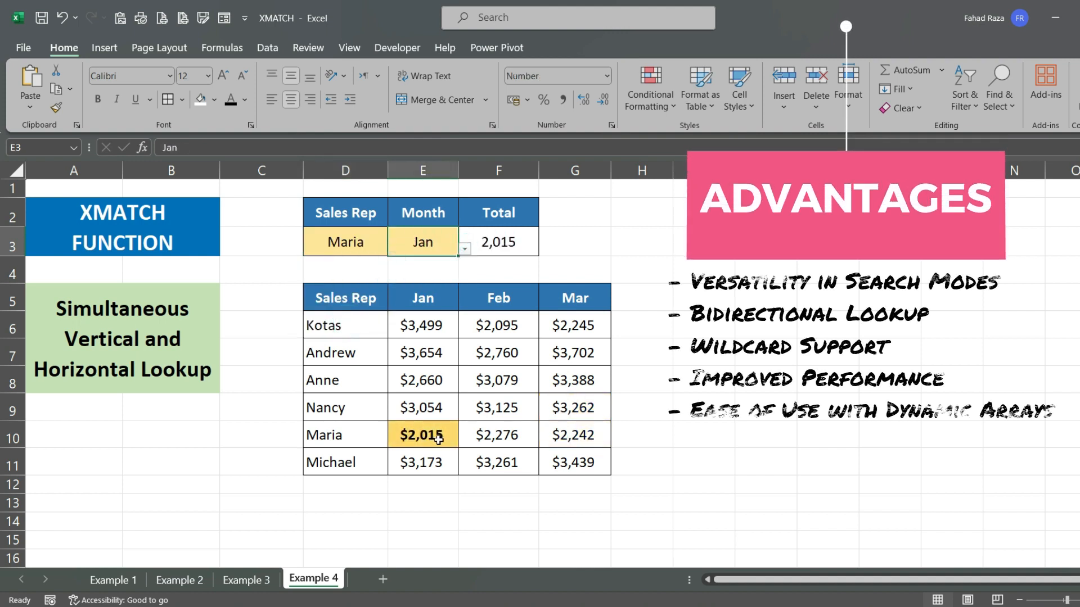